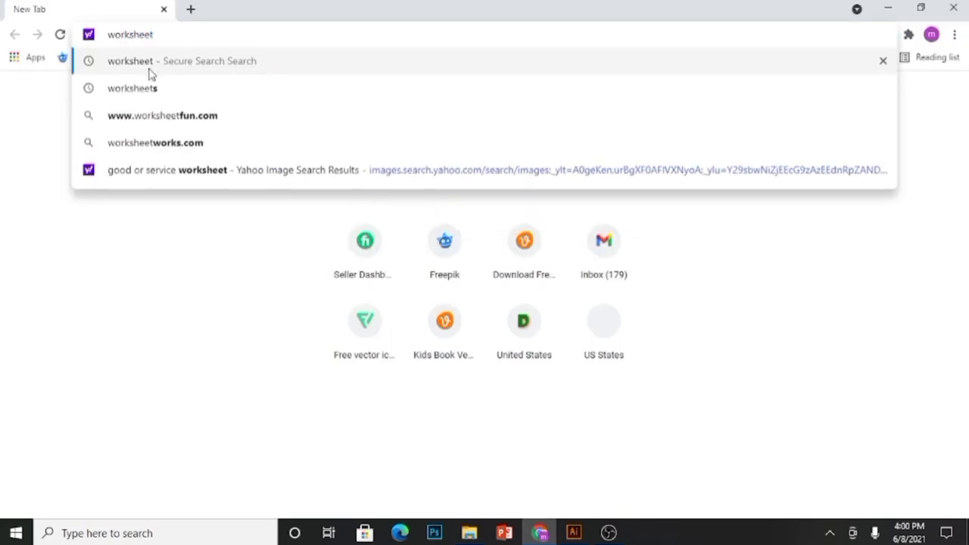
Search Yahoo Images for 'worksheets' and preview the first result.
click(147, 88)
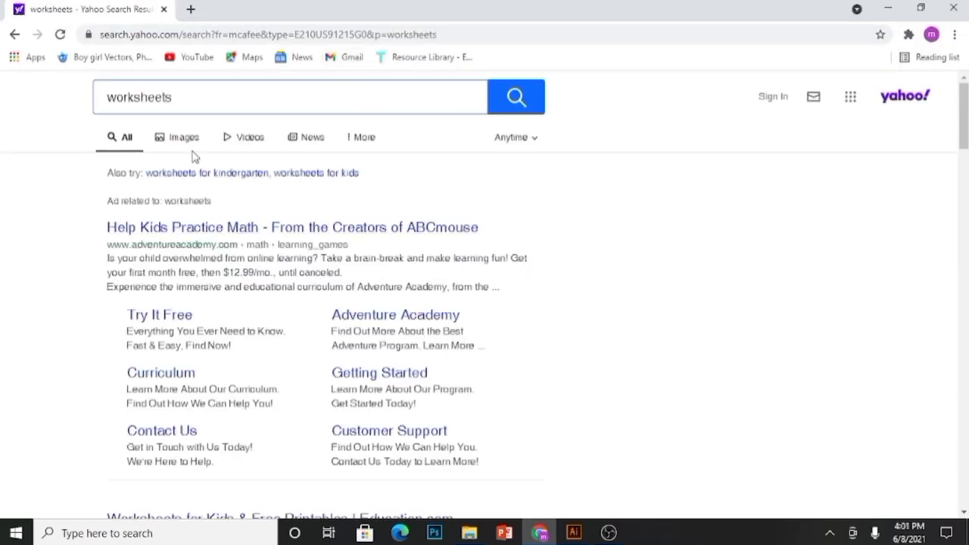
click(189, 146)
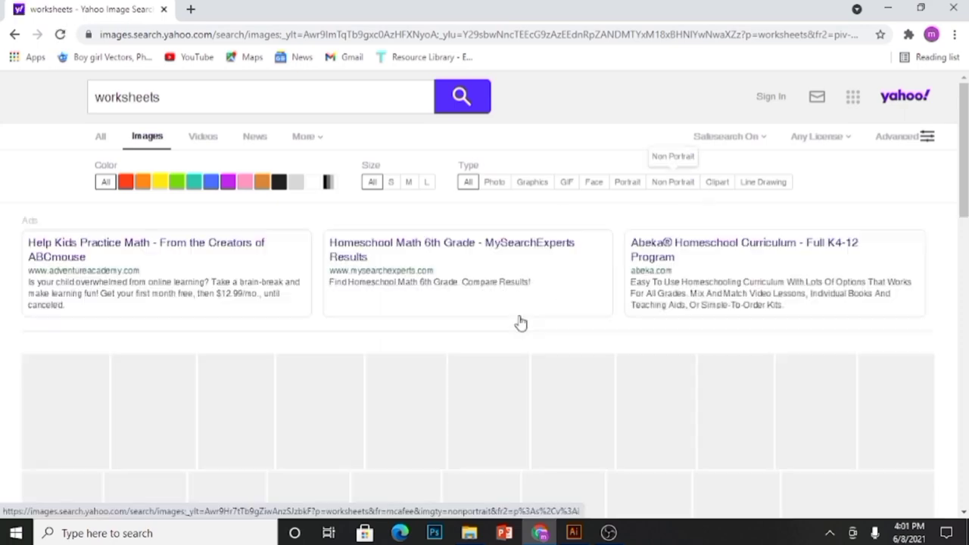
scroll(744, 186, down, 4)
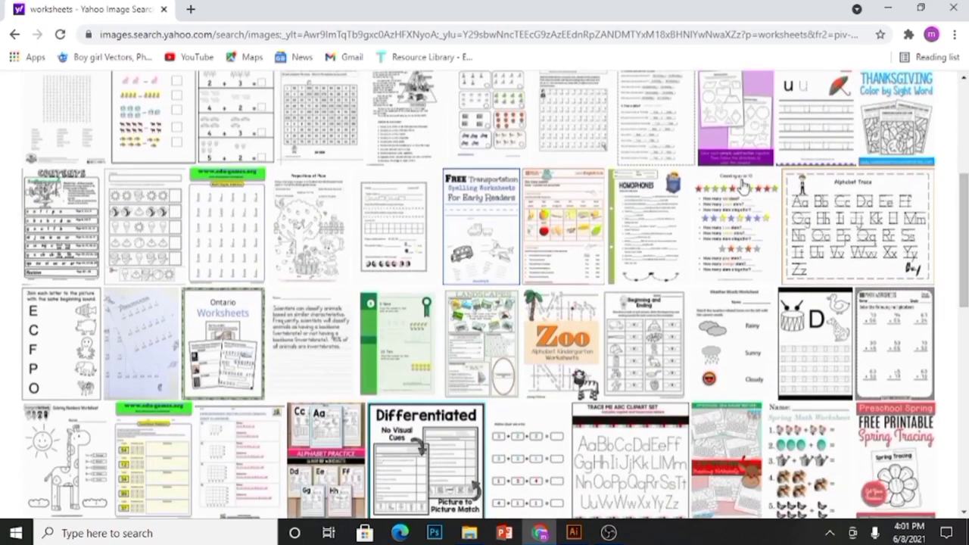
click(67, 130)
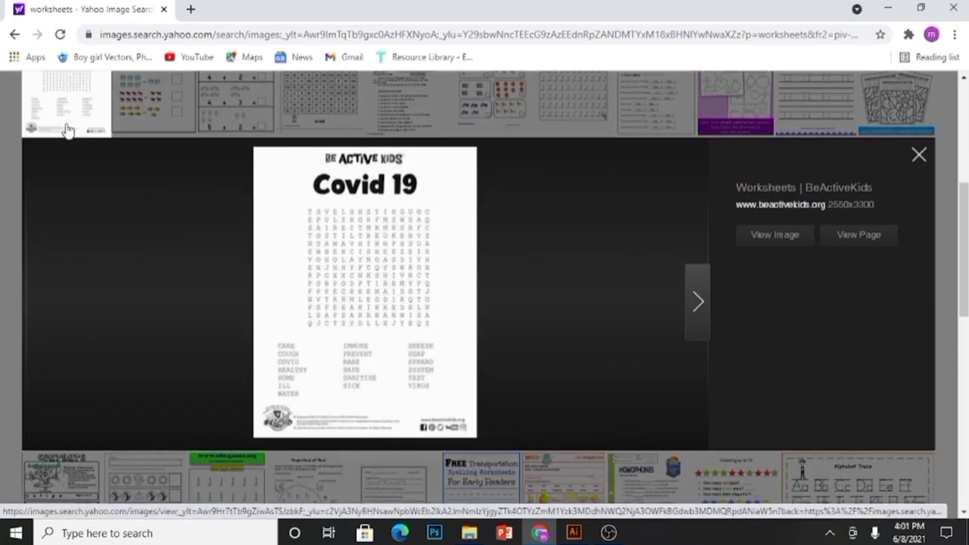
Browse worksheet previews: alphabet D, Spring tracing, Weather Words and the Recycling! word search.
key(Right)
key(Right)
key(Right)
key(Right)
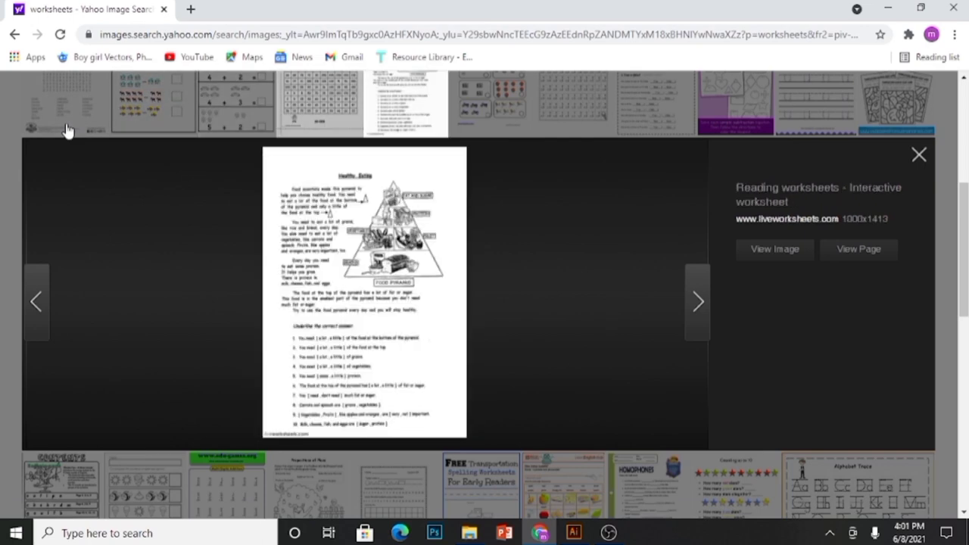
click(478, 483)
key(Right)
key(Right)
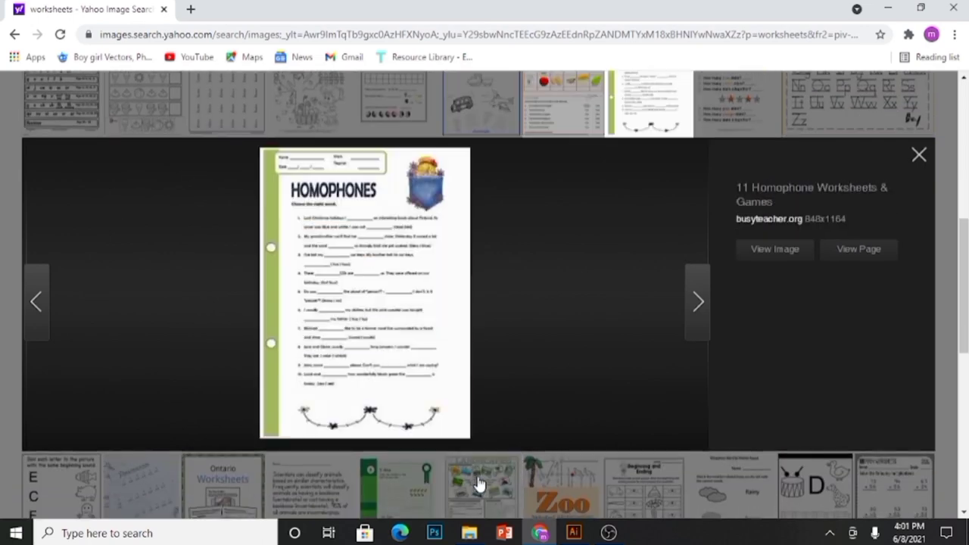
key(Right)
click(802, 485)
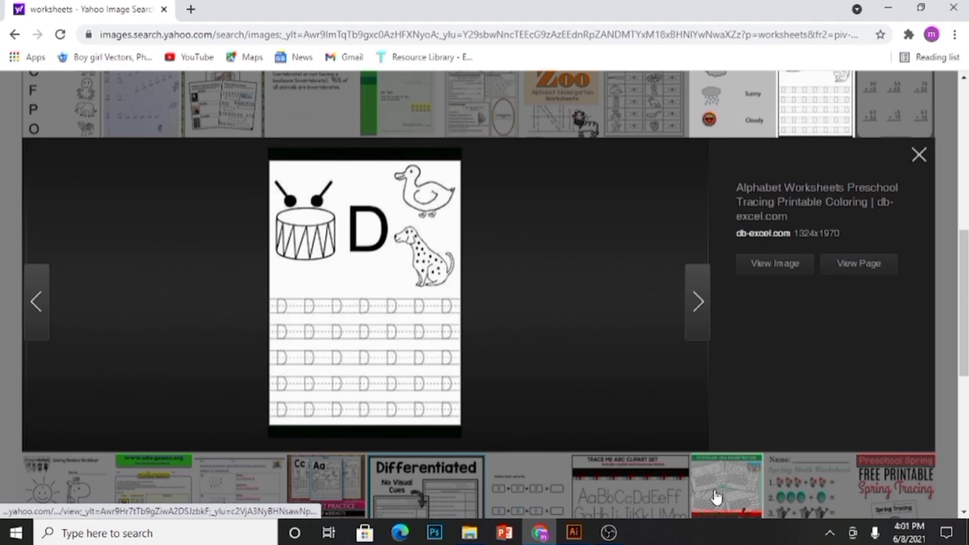
click(716, 498)
click(919, 492)
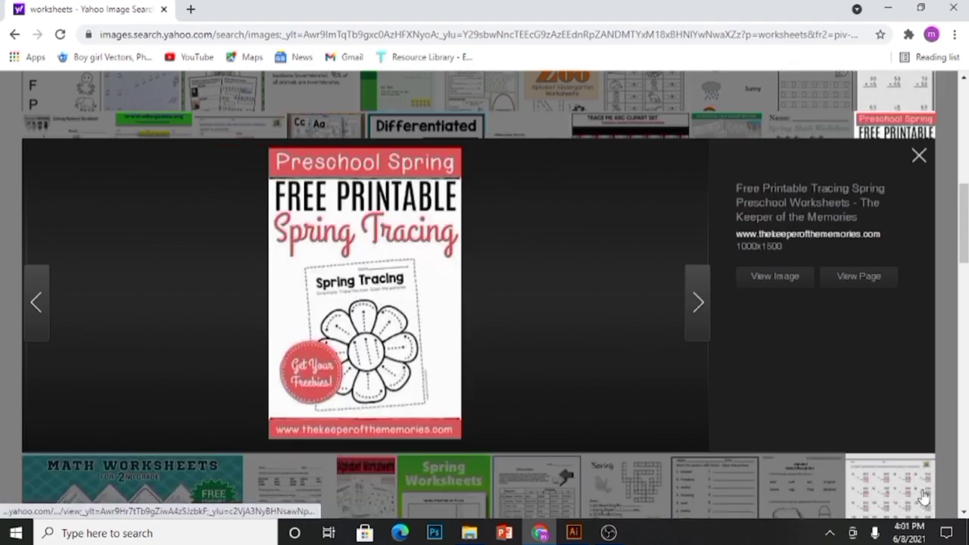
click(537, 485)
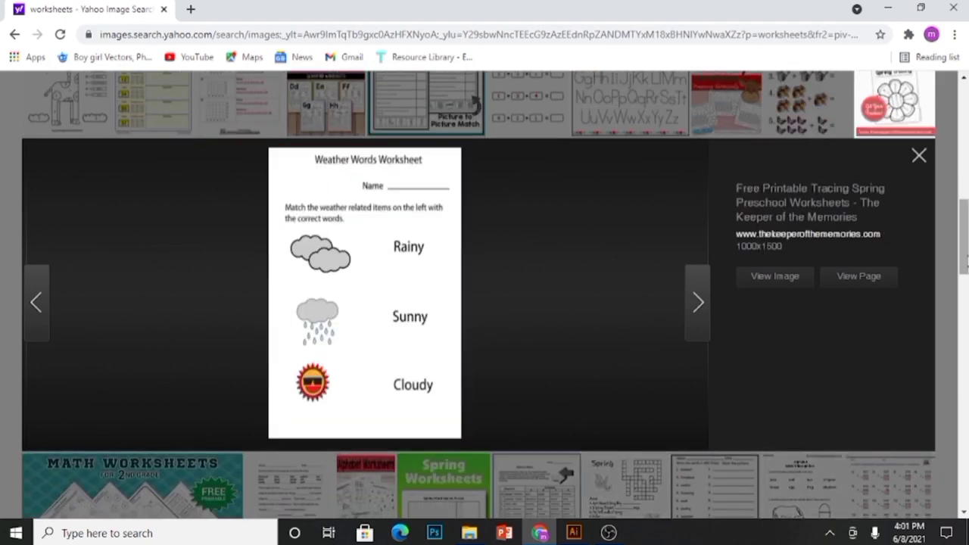
scroll(346, 354, down, 5)
click(458, 346)
key(Right)
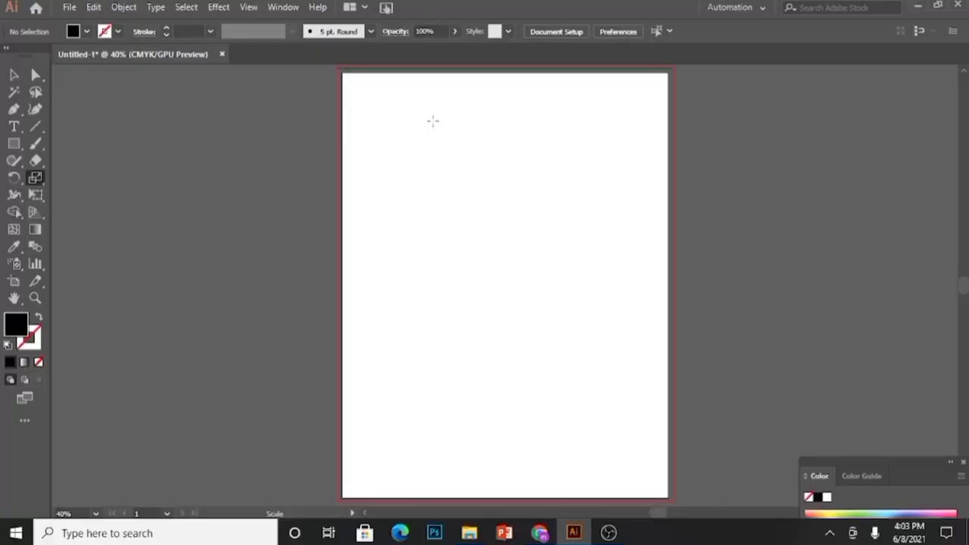
Type the title 'Parts of the body' near the page top and enlarge it to about 23 pt.
key(t)
click(439, 105)
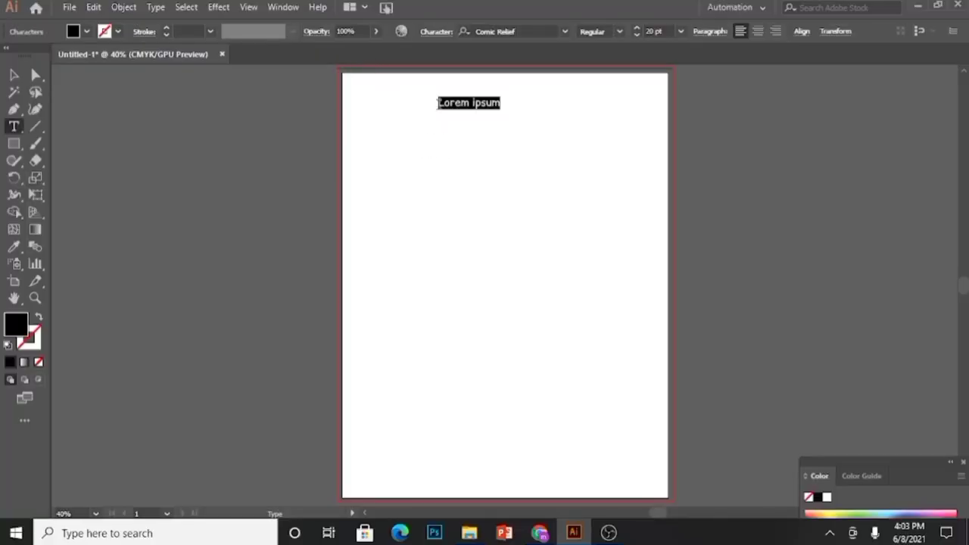
text(Po)
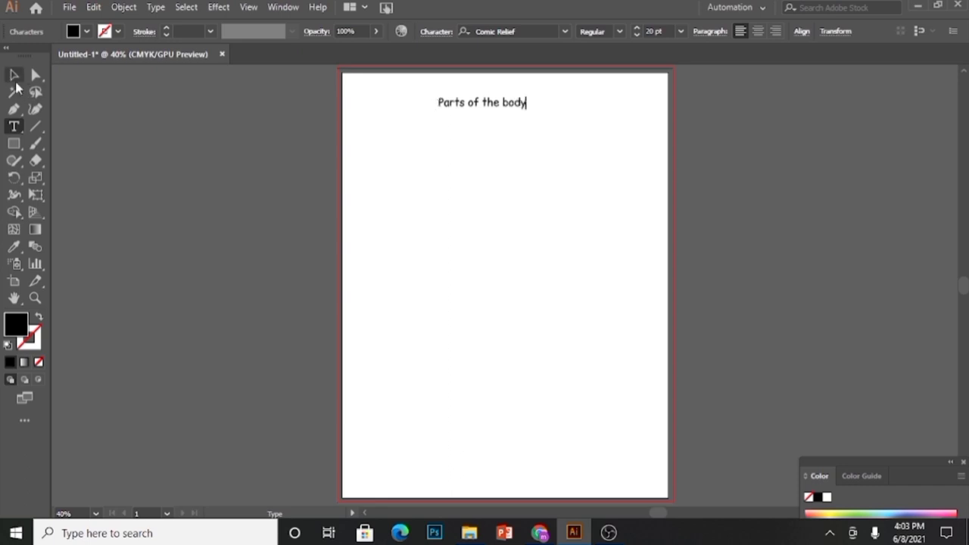
click(13, 74)
drag(532, 93, 511, 106)
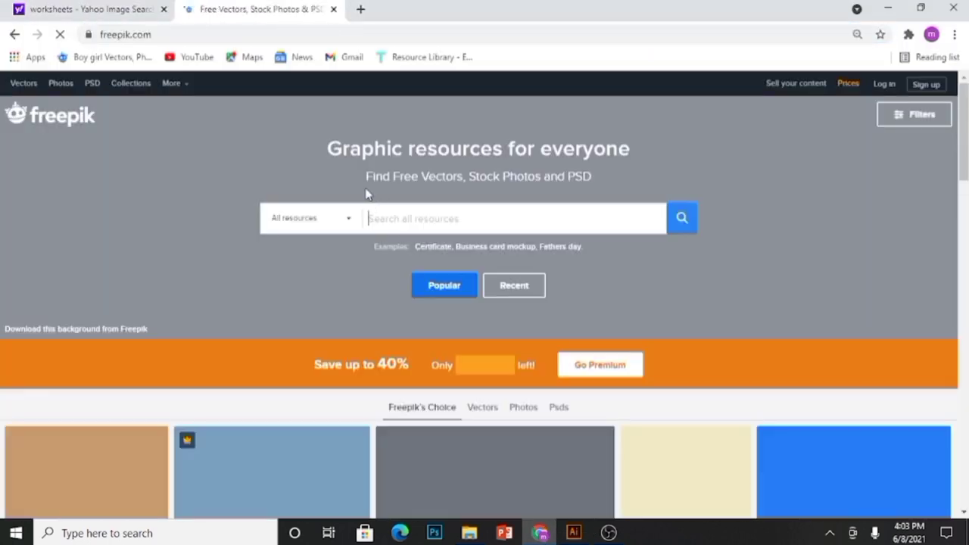
Search Freepik for 'girl boy' and scroll through the results.
text(girl)
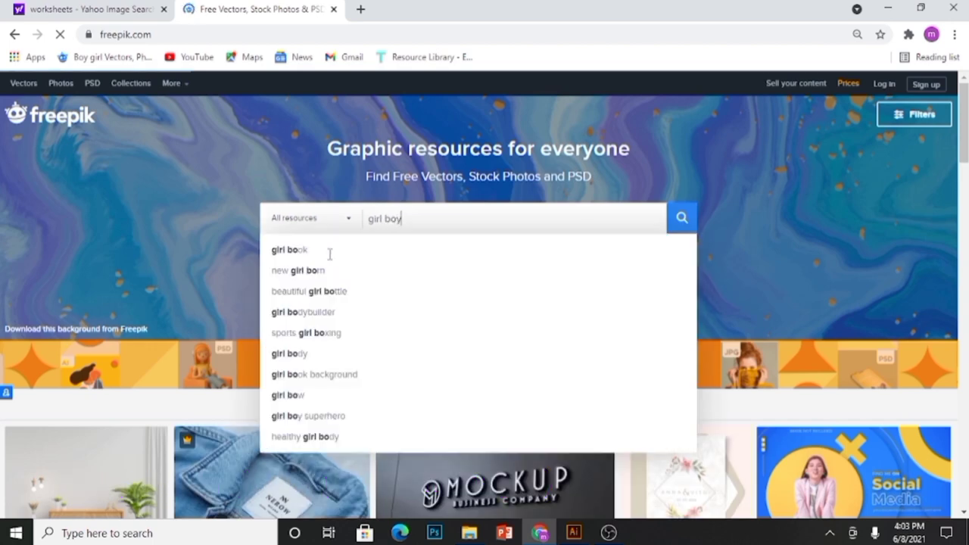
text( boy)
click(689, 218)
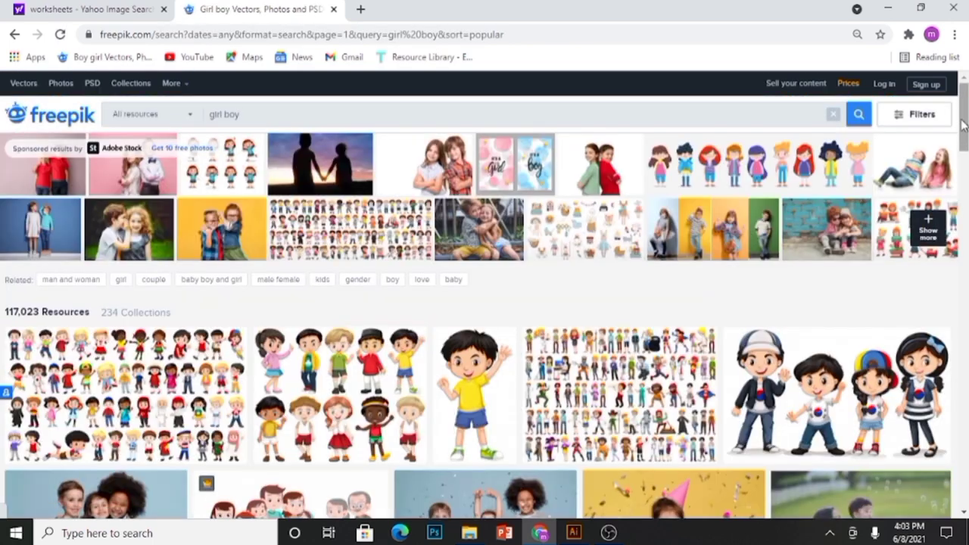
drag(963, 125, 962, 299)
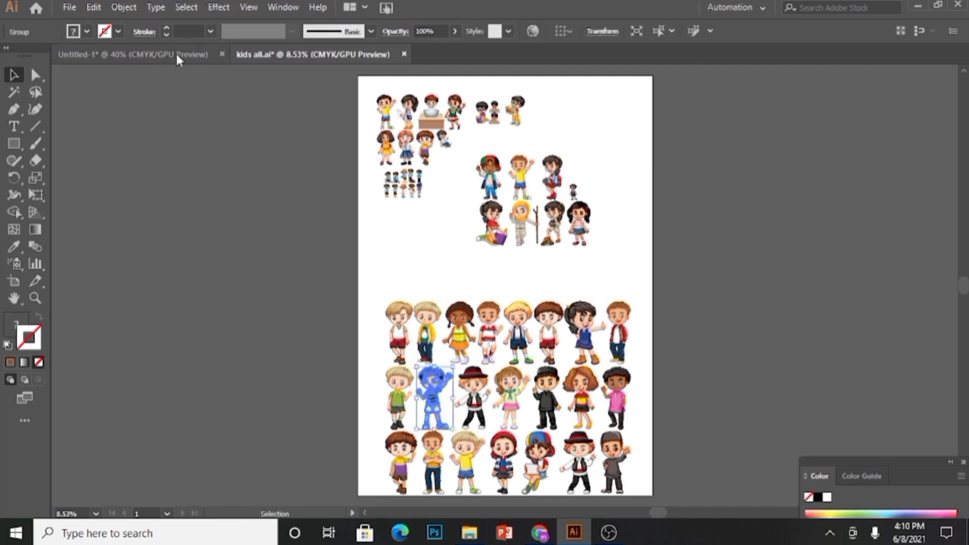
Paste the boy into the worksheet, shrink him and move him under the title.
click(177, 56)
key(ctrl+v)
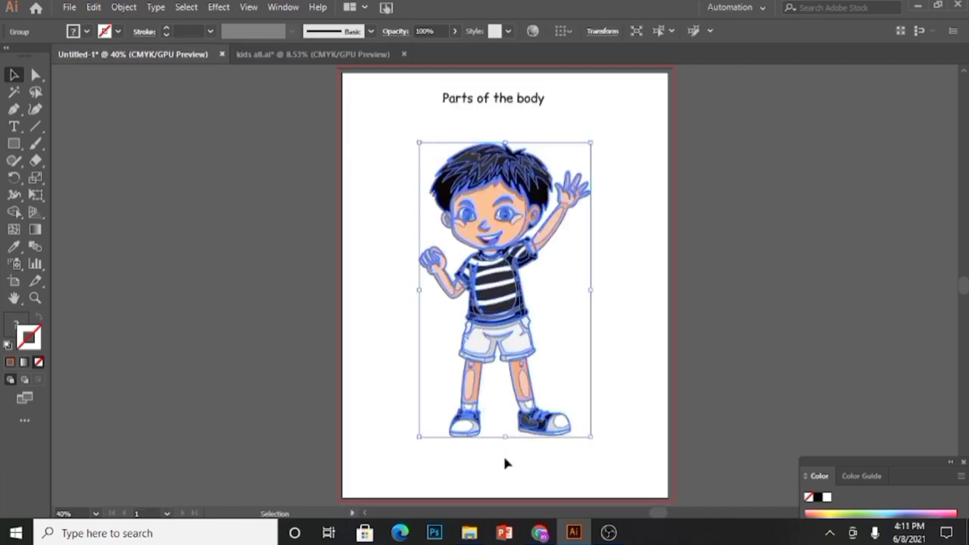
drag(507, 441, 497, 366)
drag(485, 309, 478, 284)
Ungroup the boy and his shirt, then select his right shoe.
right_click(478, 285)
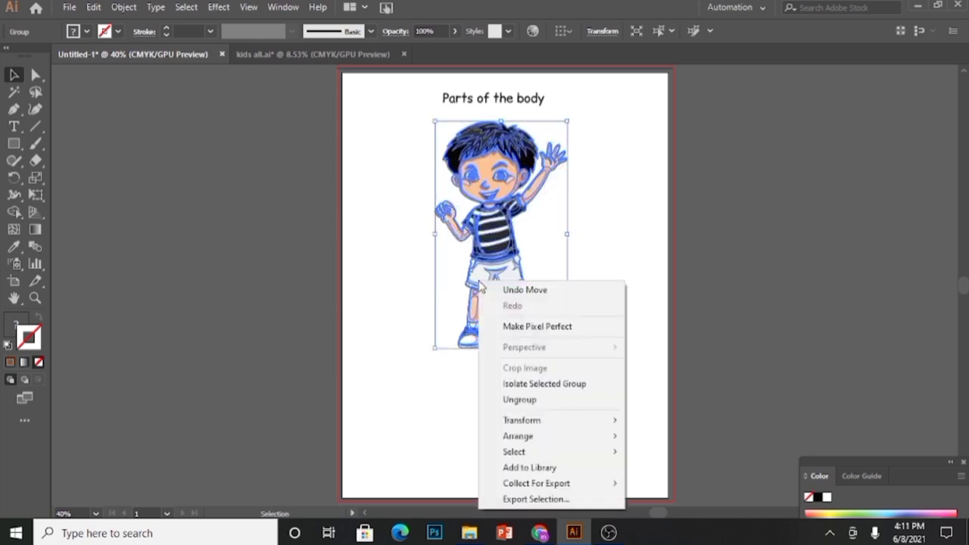
click(510, 399)
click(617, 216)
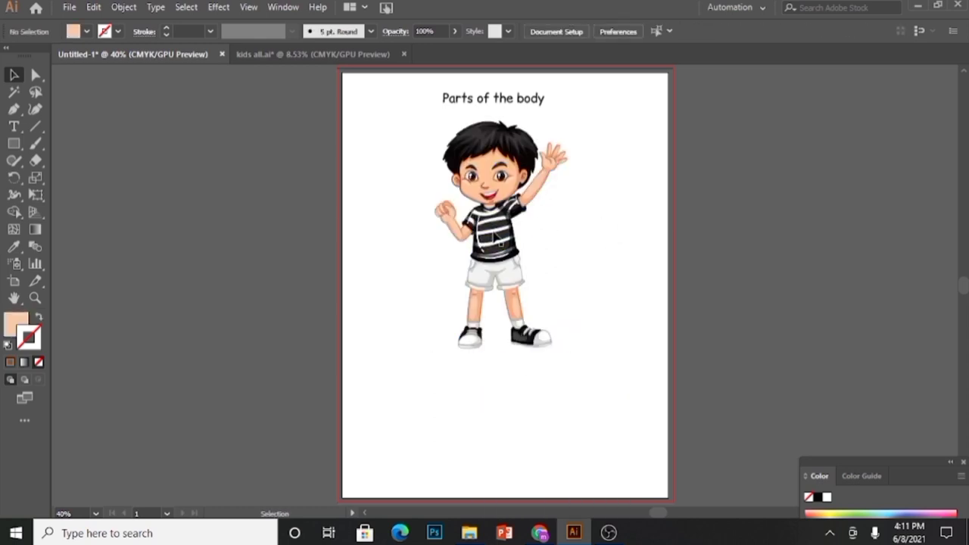
click(494, 237)
right_click(493, 237)
click(550, 350)
click(549, 303)
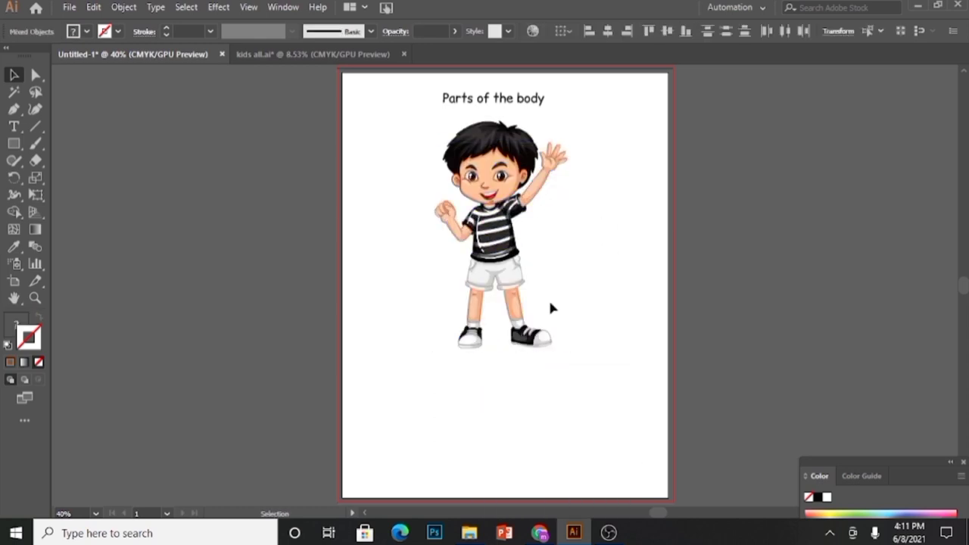
click(534, 339)
Delete both shoes and cut away the white sock on the right leg.
key(Delete)
click(477, 345)
key(Delete)
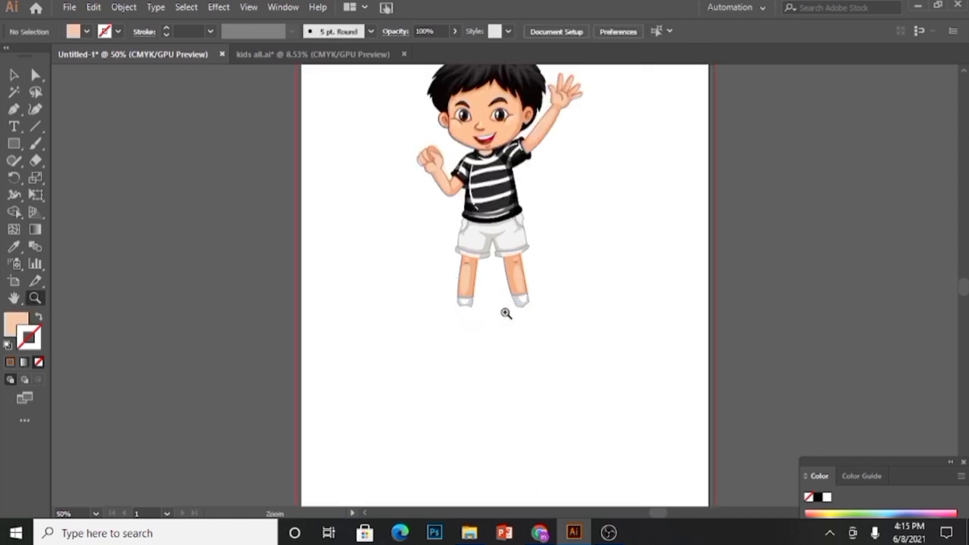
click(496, 294)
click(495, 293)
key(v)
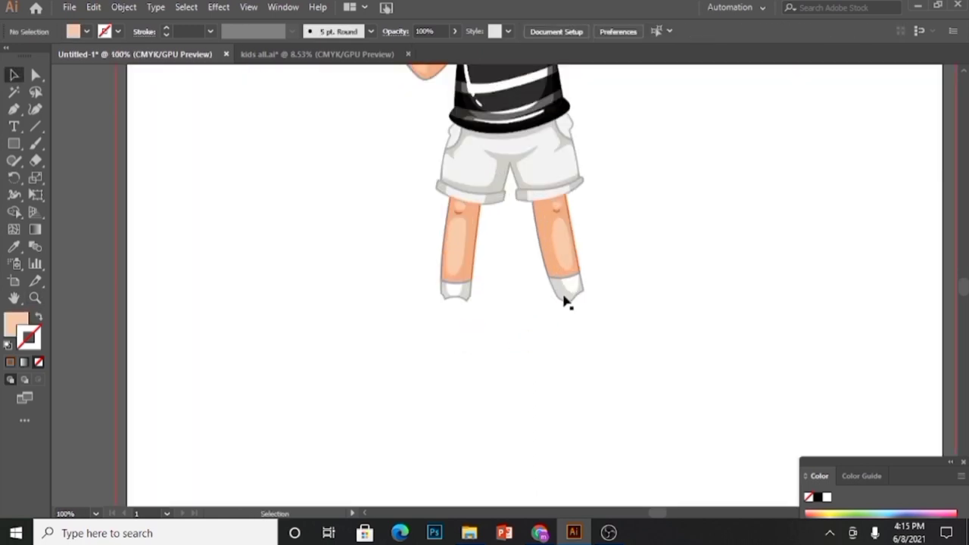
click(564, 299)
key(ctrl+x)
Ungroup both legs and delete the right leg's white bottom and the left sock.
right_click(567, 302)
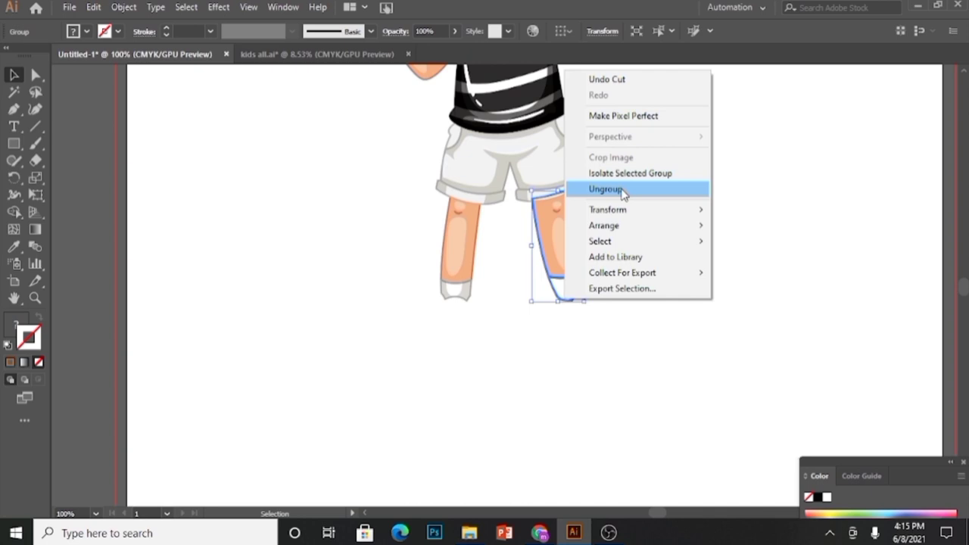
click(623, 190)
click(610, 295)
click(576, 295)
key(Delete)
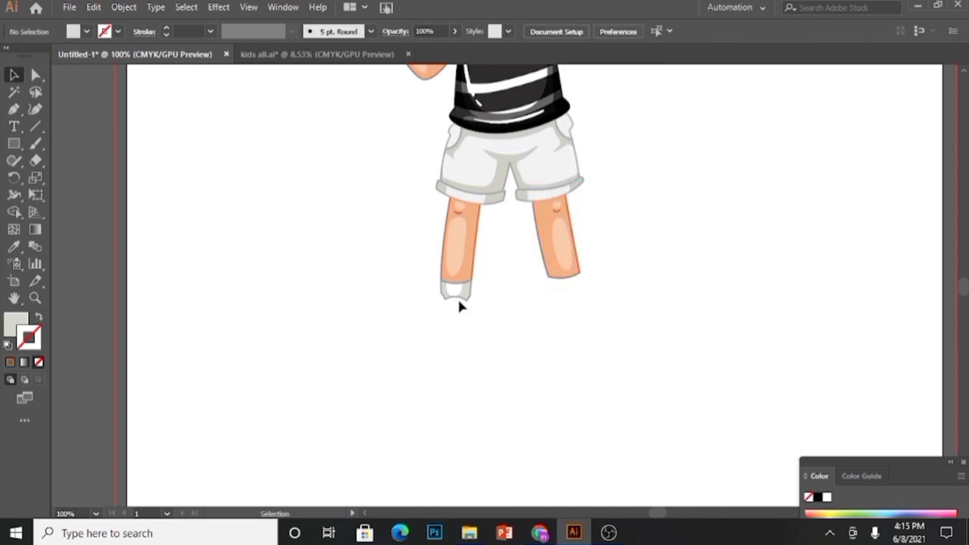
right_click(458, 299)
click(473, 187)
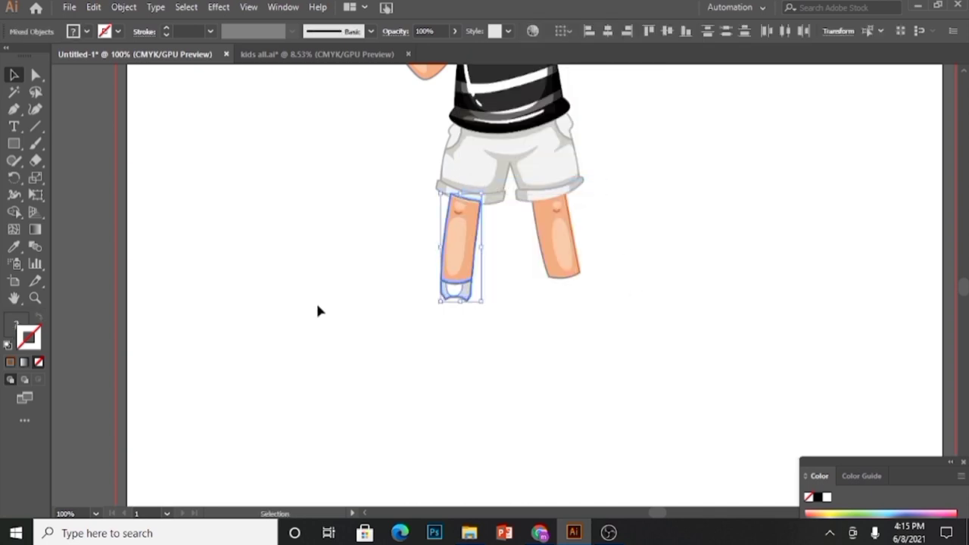
drag(413, 301, 482, 300)
key(Delete)
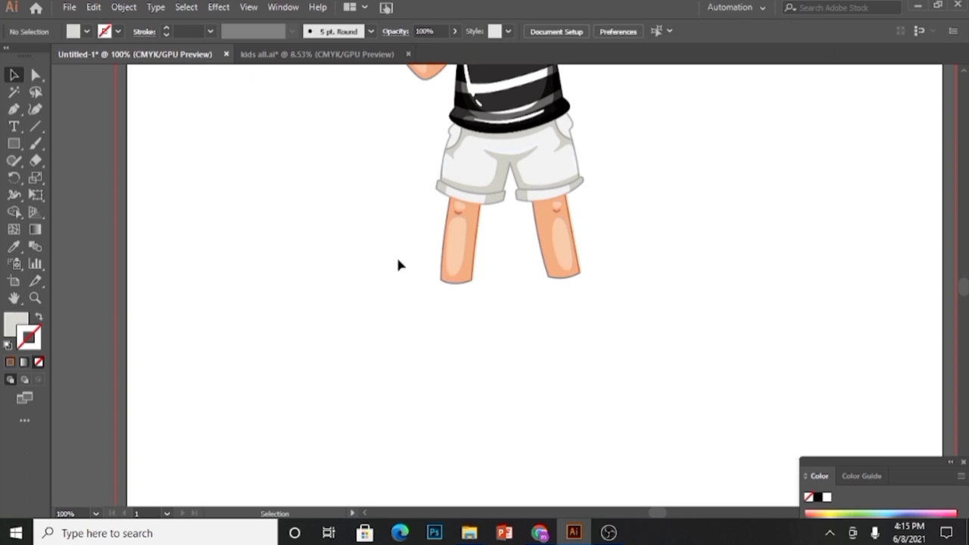
Stretch both legs longer and angle each leg slightly outward.
drag(398, 264, 513, 308)
click(547, 351)
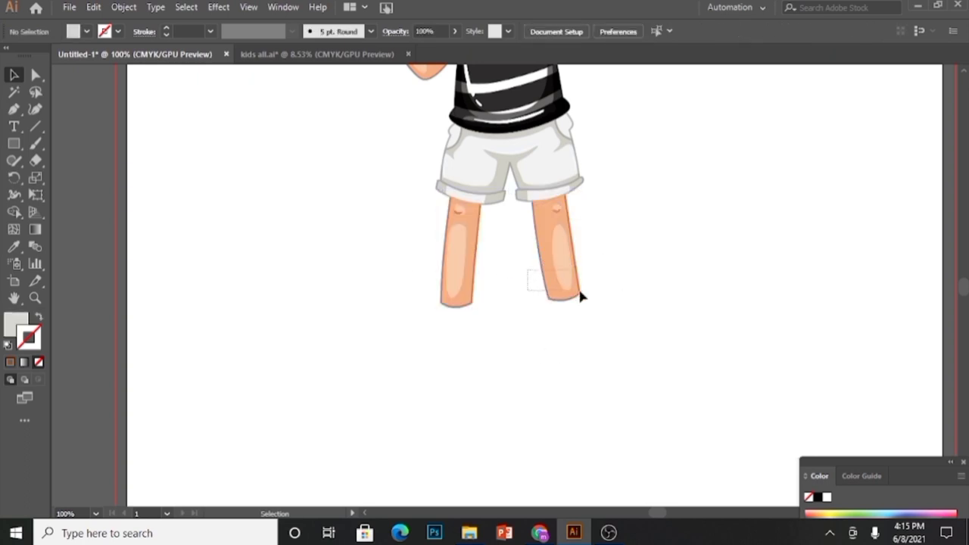
drag(580, 295, 532, 303)
drag(547, 243, 556, 233)
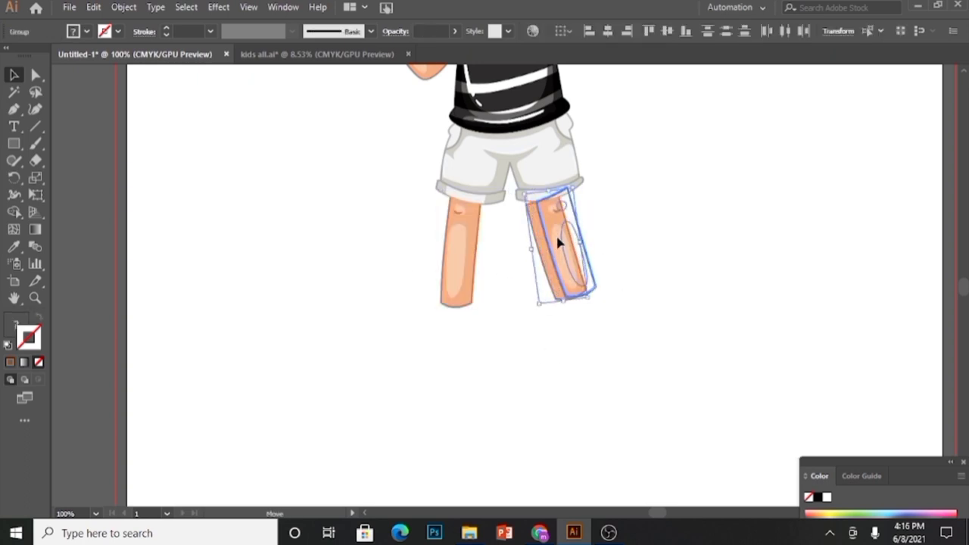
click(454, 304)
drag(436, 312, 426, 307)
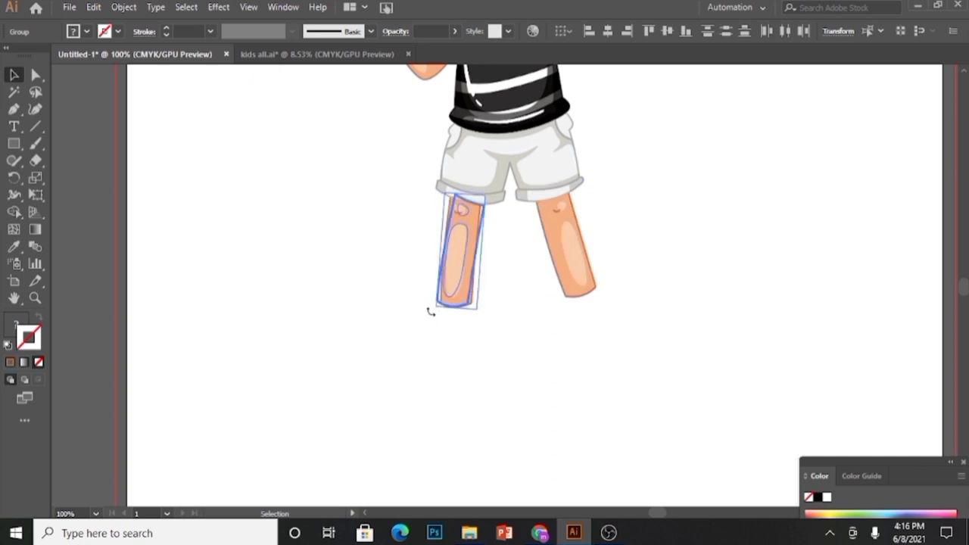
Copy a bare foot from kids all.ai, shrink it and place it at the right leg.
key(ctrl+Tab)
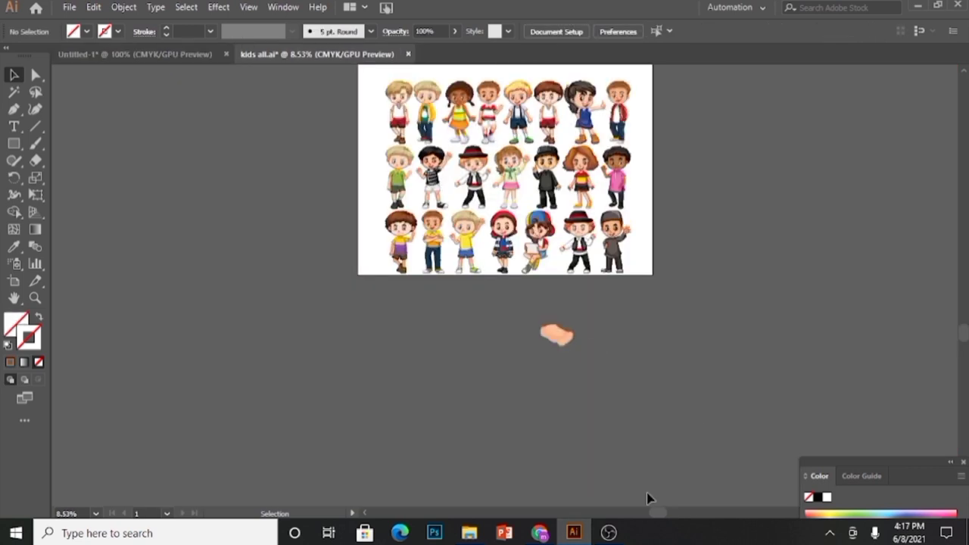
click(558, 344)
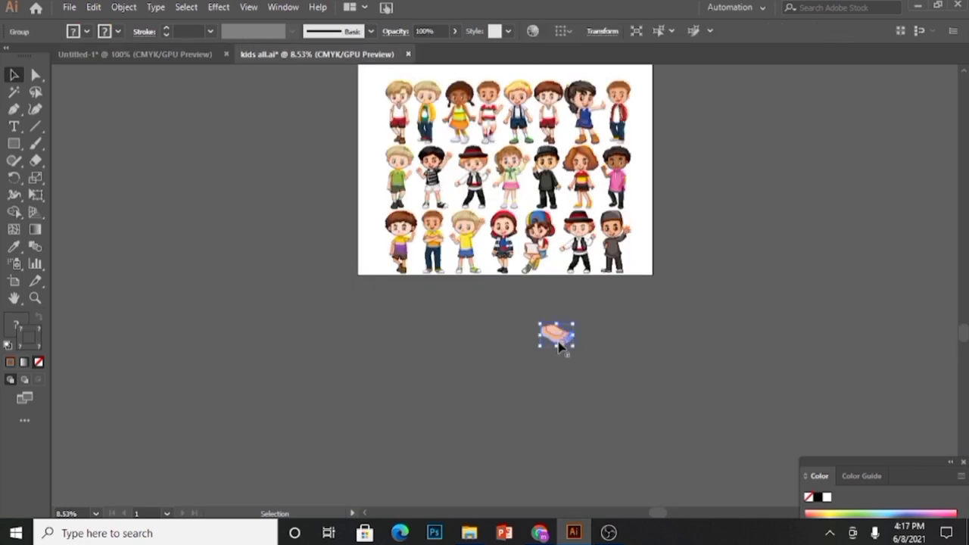
click(158, 53)
key(ctrl+v)
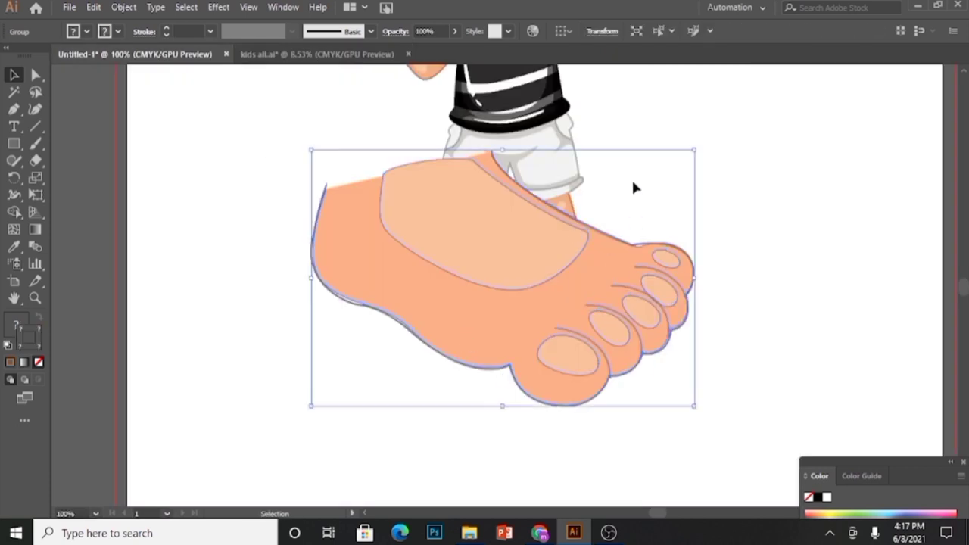
drag(694, 148, 434, 324)
drag(407, 371, 659, 335)
drag(687, 290, 431, 331)
Send the right foot behind the leg with Arrange > Send to Back.
right_click(599, 308)
mouse_move(666, 234)
click(770, 284)
right_click(431, 331)
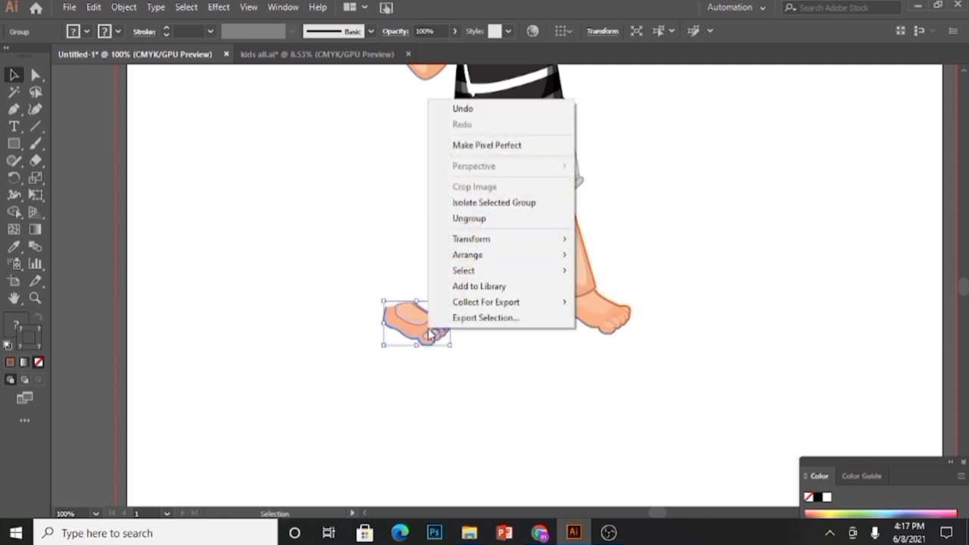
Send the left foot to back, reflect it to point outward, and position it under the leg.
mouse_move(556, 258)
click(603, 301)
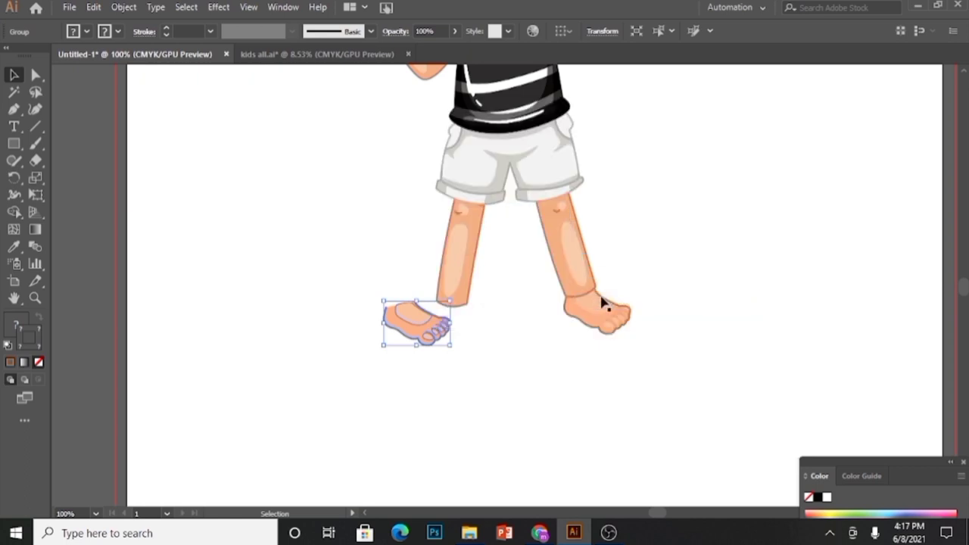
right_click(439, 317)
mouse_move(571, 225)
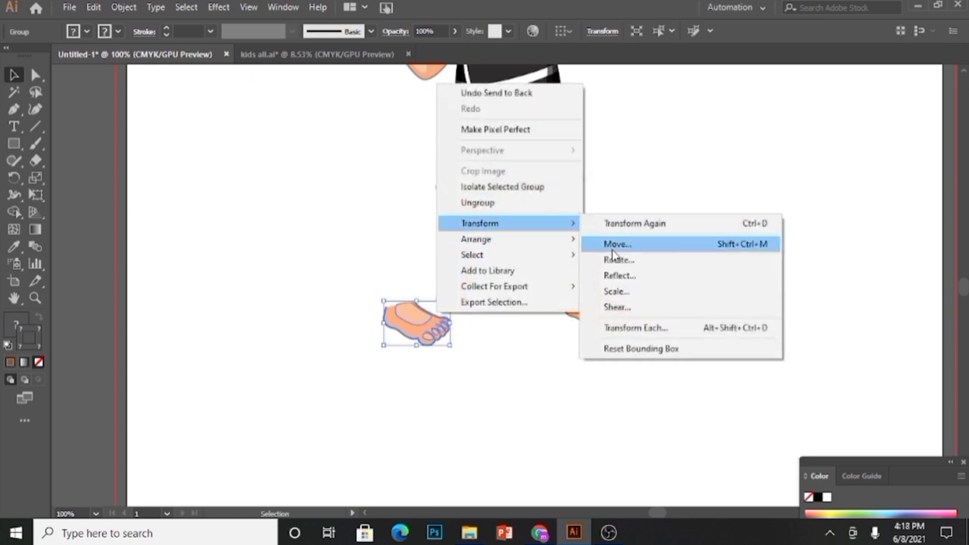
click(613, 276)
key(Return)
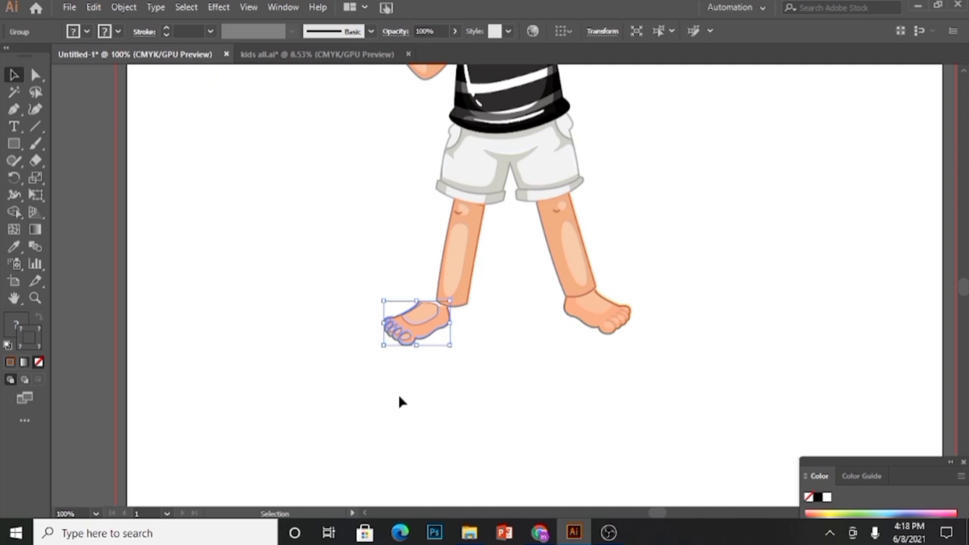
mouse_move(415, 323)
mouse_down()
mouse_move(433, 321)
mouse_move(429, 334)
mouse_move(433, 321)
mouse_up()
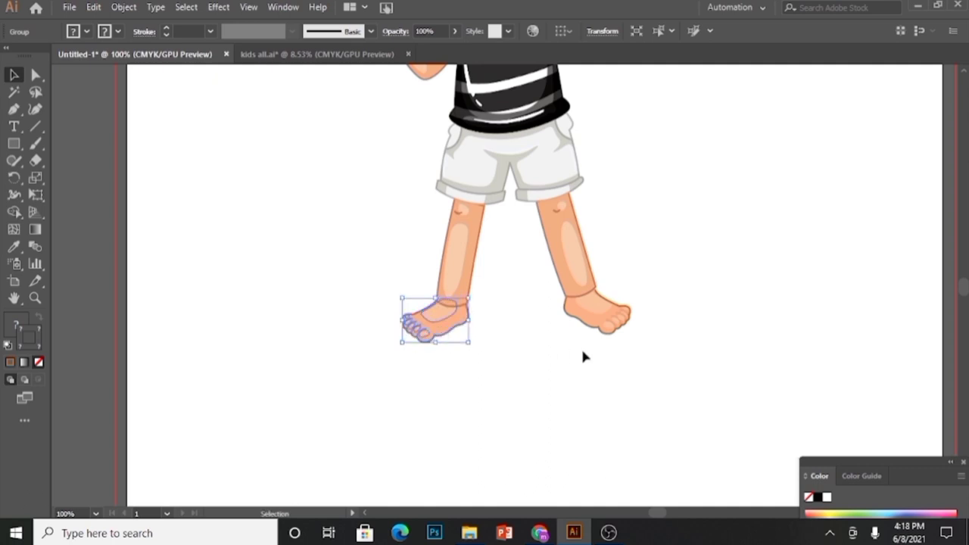
Rotate the right foot slightly clockwise, fine-tune it, then fit the page in the window.
click(577, 318)
drag(632, 289, 636, 297)
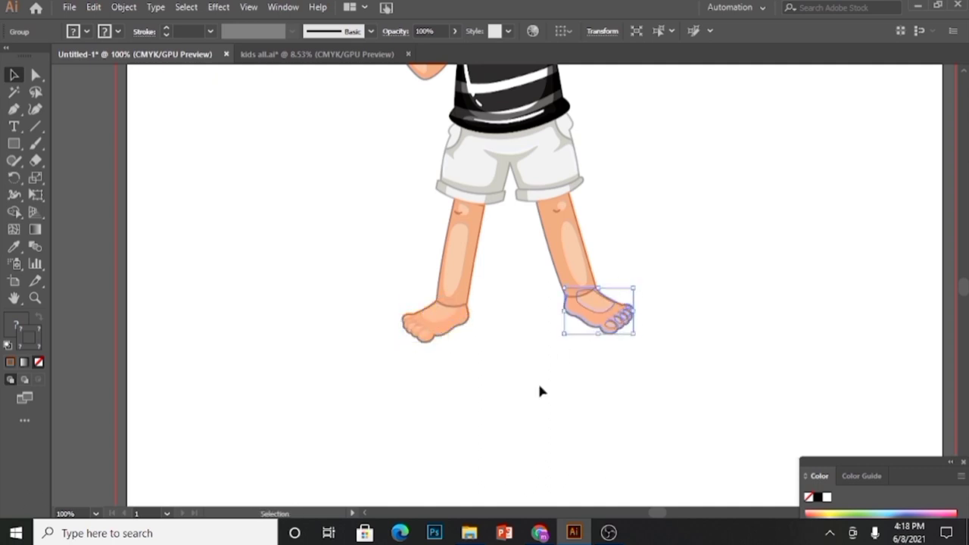
click(507, 408)
click(598, 323)
key(z)
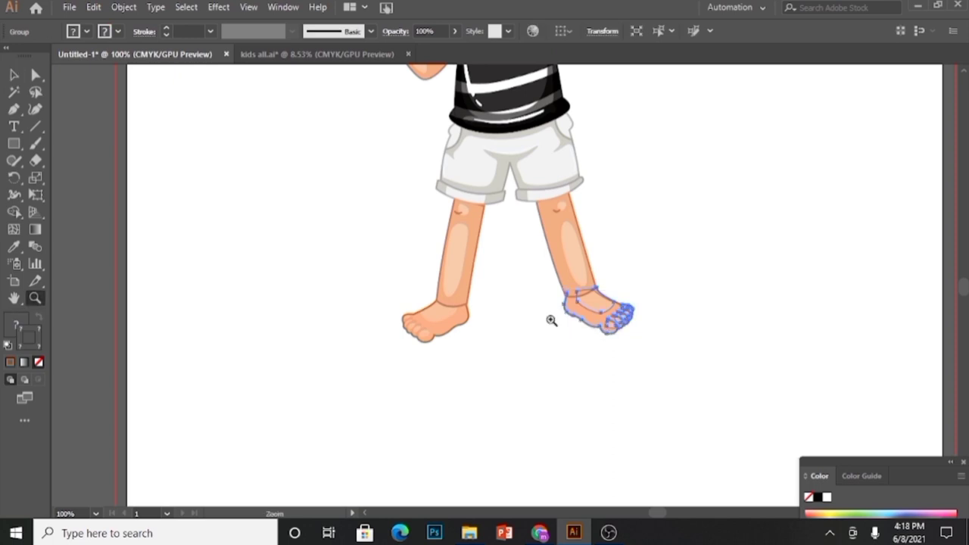
click(547, 320)
click(527, 293)
key(v)
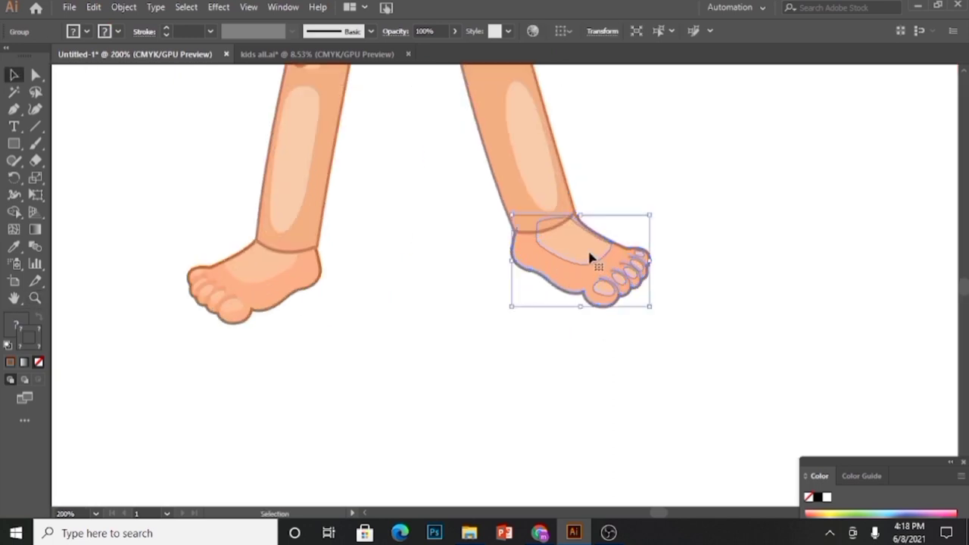
key(ctrl+z)
click(575, 384)
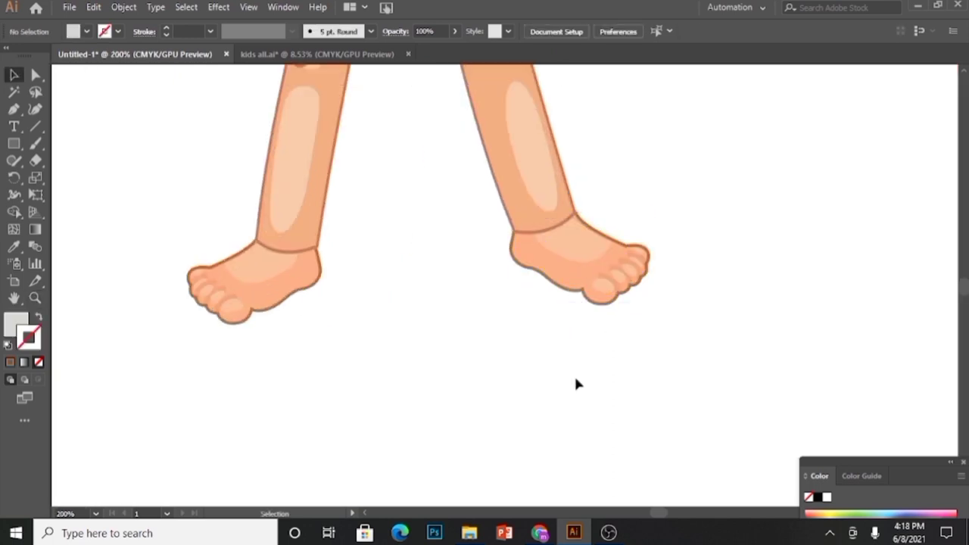
key(ctrl+0)
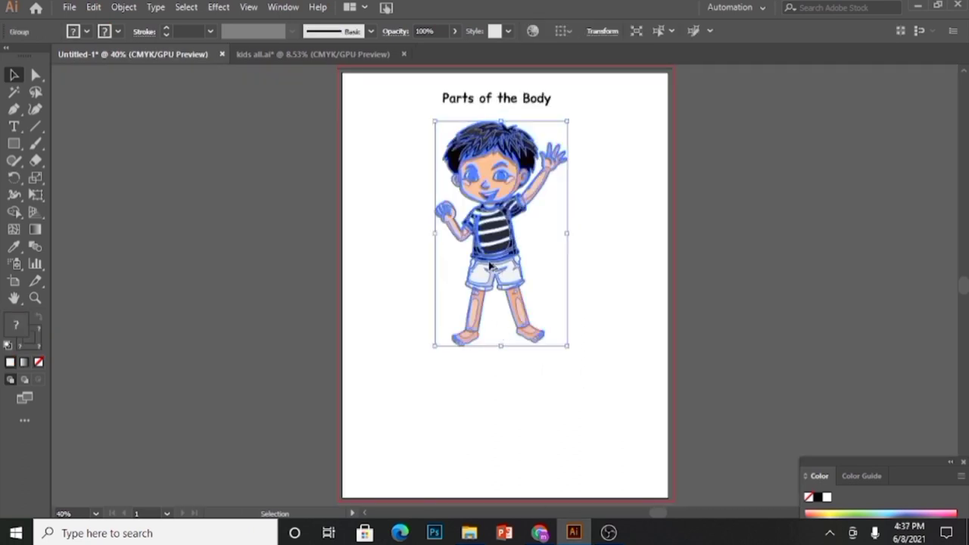
Duplicate the boy beside the page and draw a black label line at his arm with no fill.
drag(501, 326, 216, 266)
key(p)
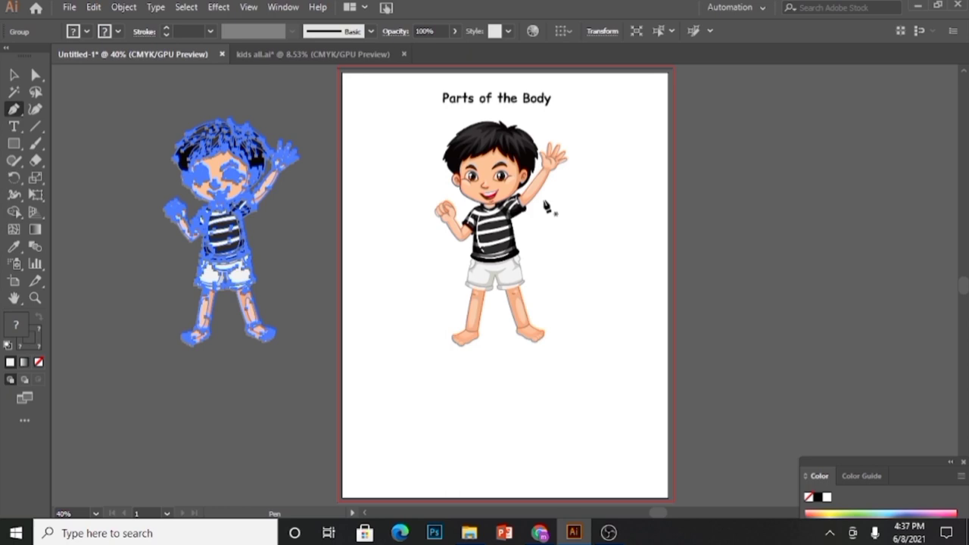
click(535, 195)
click(579, 195)
key(v)
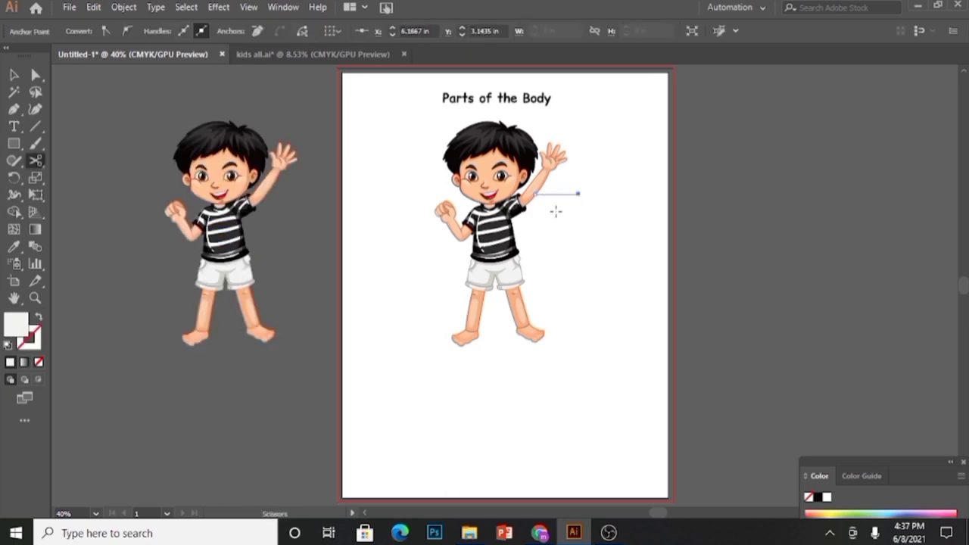
click(6, 344)
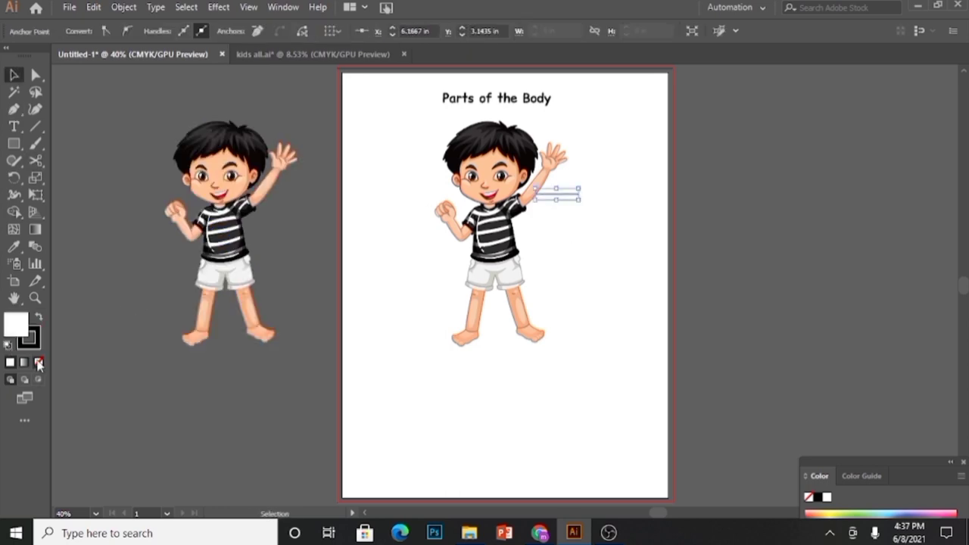
click(39, 362)
Give the lines a 2 pt stroke and copy them beside the face, head, hand, leg and foot.
drag(578, 199, 580, 333)
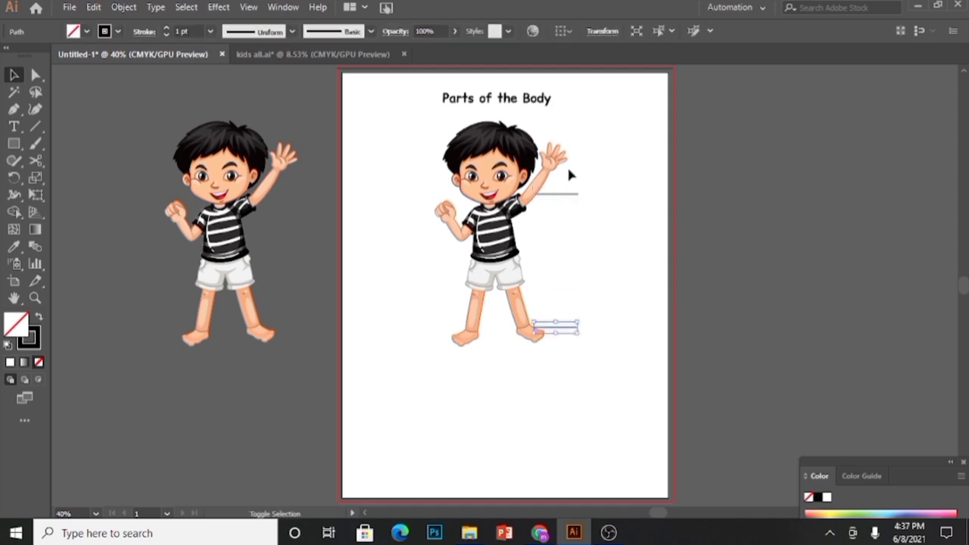
shift+click(575, 194)
click(166, 28)
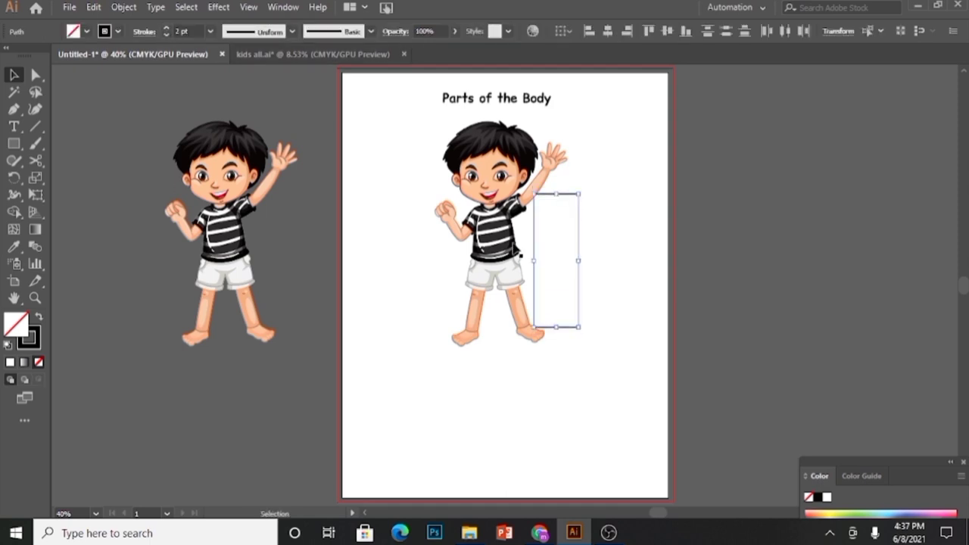
click(663, 271)
drag(573, 194, 450, 241)
drag(450, 240, 567, 182)
drag(566, 142, 469, 321)
drag(546, 312, 463, 312)
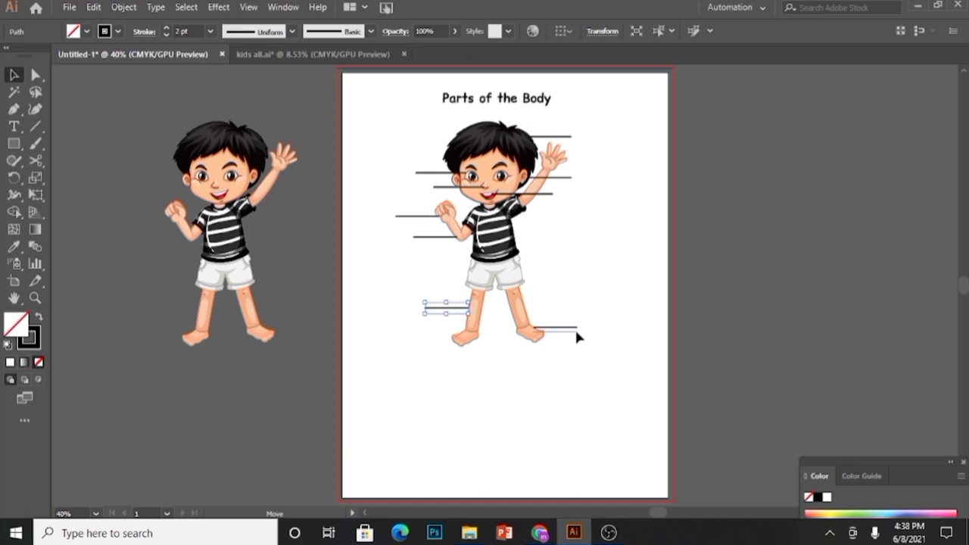
drag(584, 338, 589, 339)
Create a regular-weight 'Hand' label and move it onto the hand's answer line.
click(601, 489)
key(t)
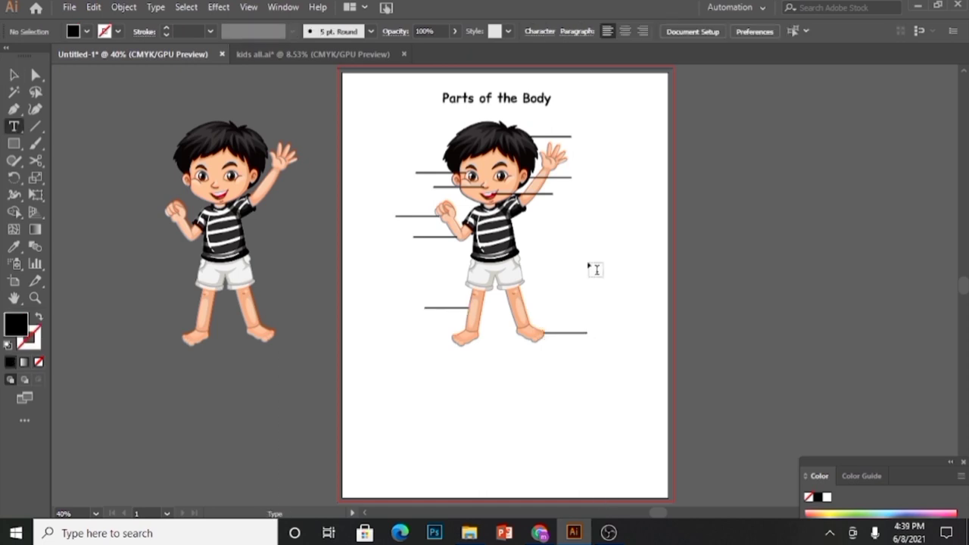
click(588, 261)
text(har)
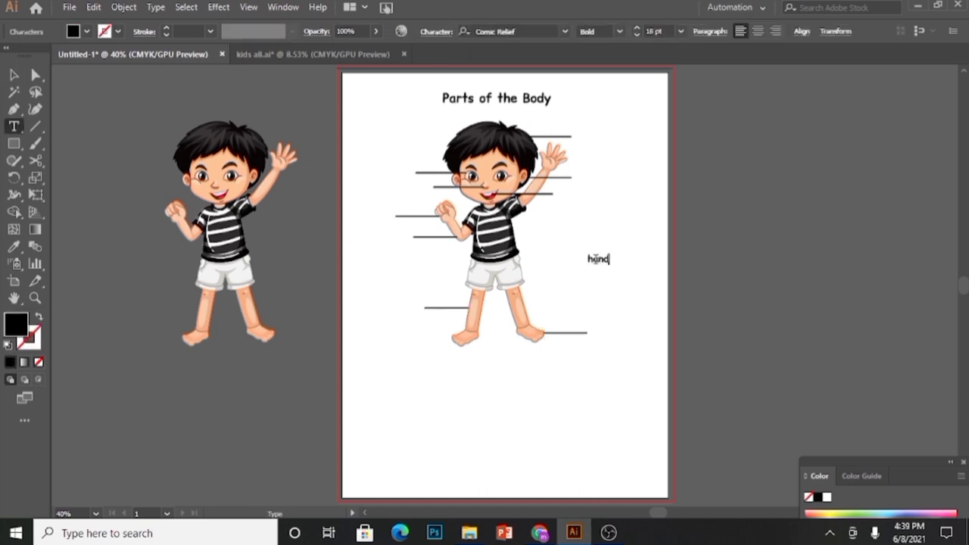
key(BackSpace)
click(14, 74)
drag(605, 261, 591, 180)
click(621, 33)
click(615, 45)
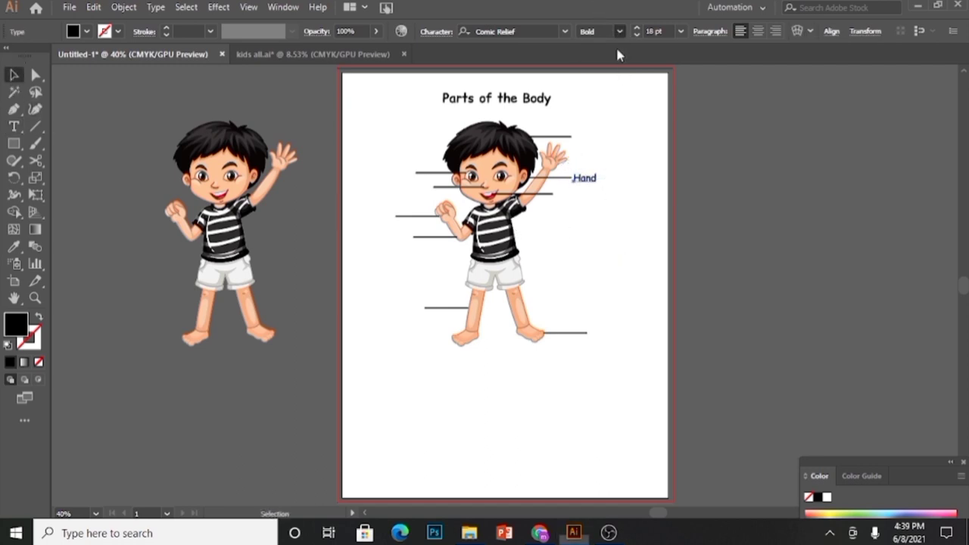
Copy the Hand label onto the other answer lines and start retyping the lower-left one.
drag(593, 182, 569, 198)
drag(570, 199, 605, 333)
drag(603, 332, 417, 312)
key(t)
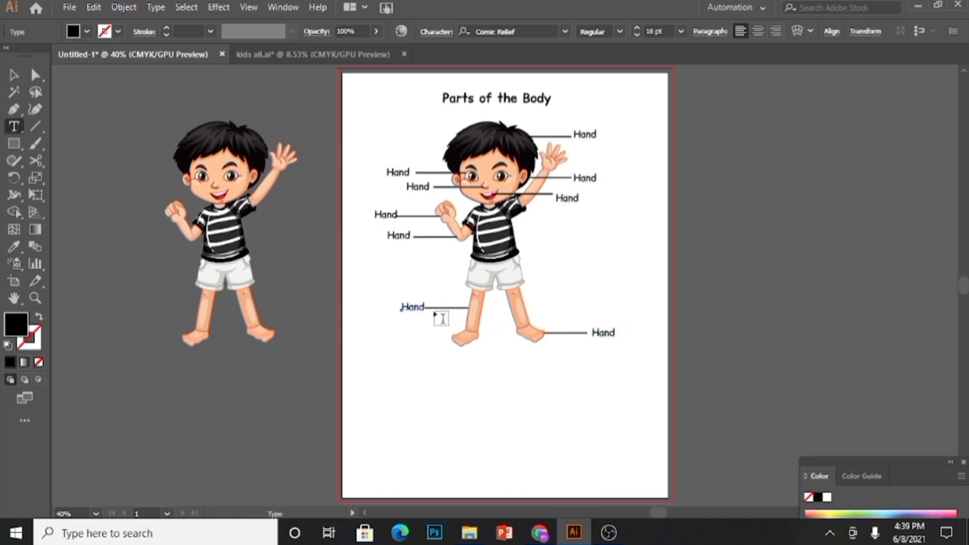
double_click(424, 304)
text(H)
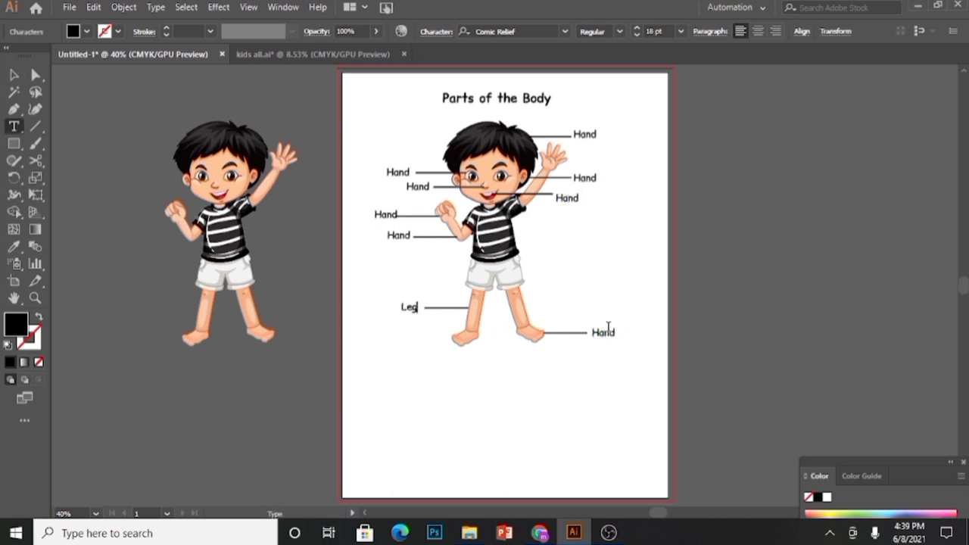
Retype the label copies as Foot, Mouth, Nose, Arm and the rest, nudging Leg into place.
double_click(615, 331)
key(BackSpace)
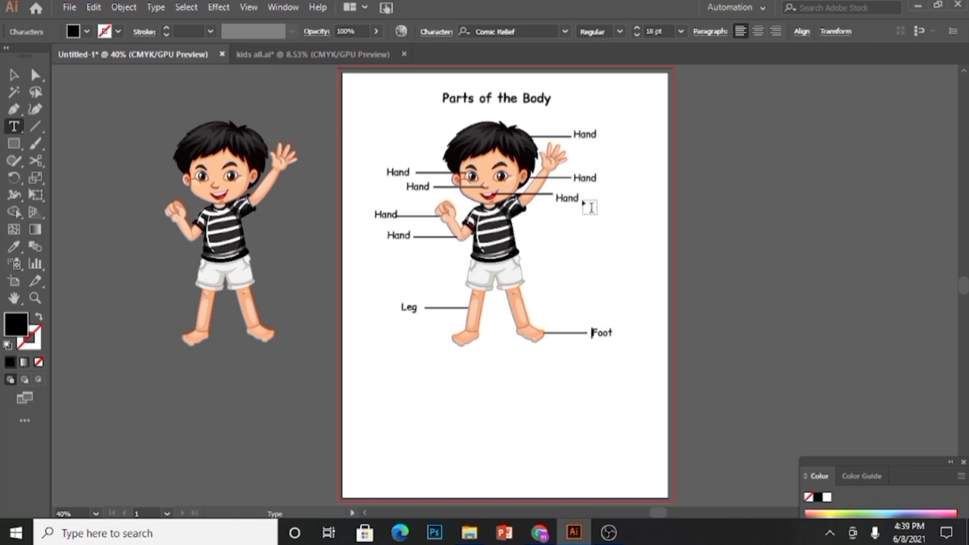
key(BackSpace)
text(Mouth)
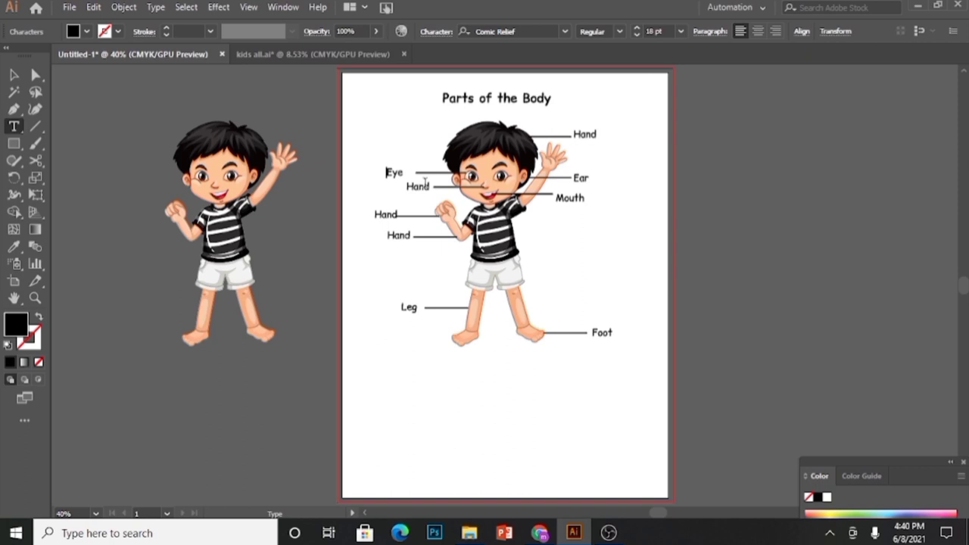
key(BackSpace)
key(BackSpace)
text(No)
key(BackSpace)
key(BackSpace)
key(BackSpace)
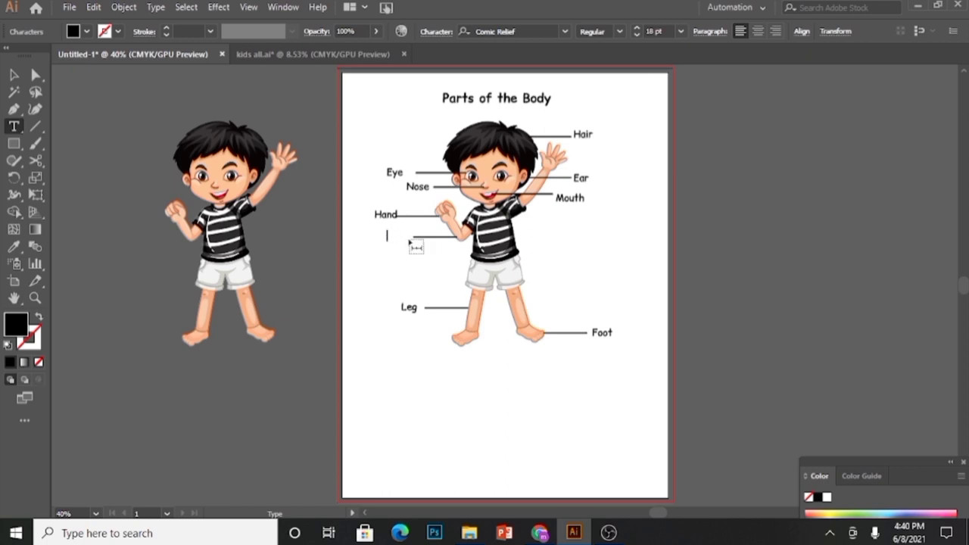
text(Arm)
key(Escape)
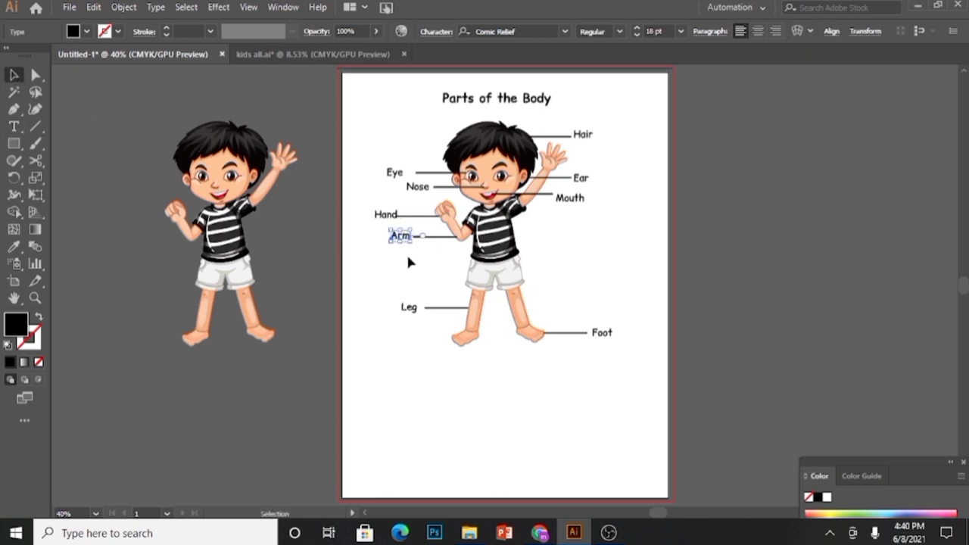
drag(422, 315, 425, 315)
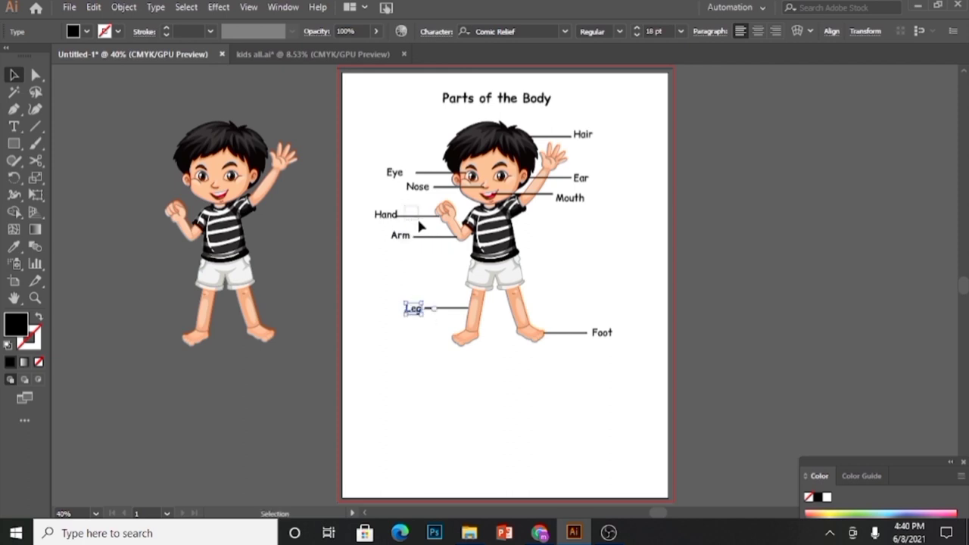
click(419, 218)
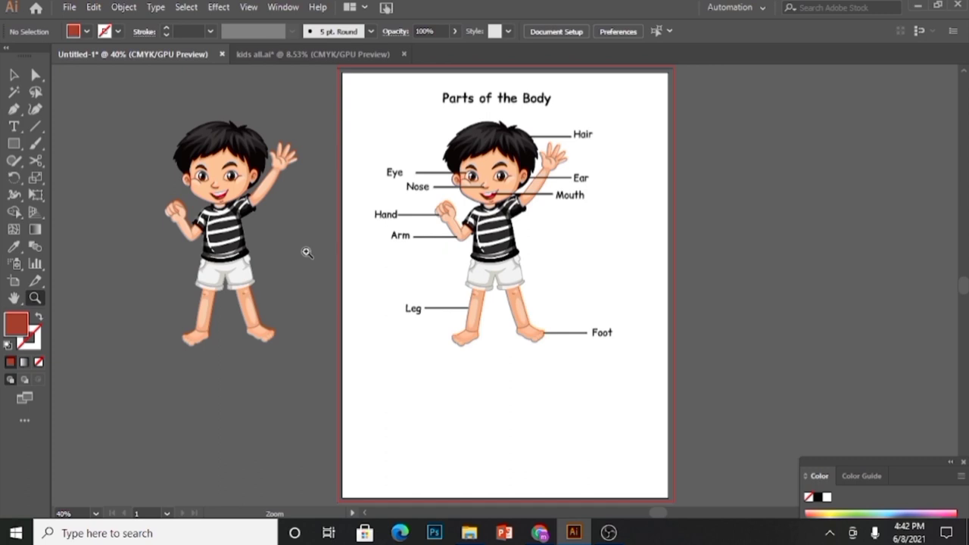
Zoom in on the artwork and ungroup the spare copy of the boy.
click(306, 252)
key(v)
click(398, 301)
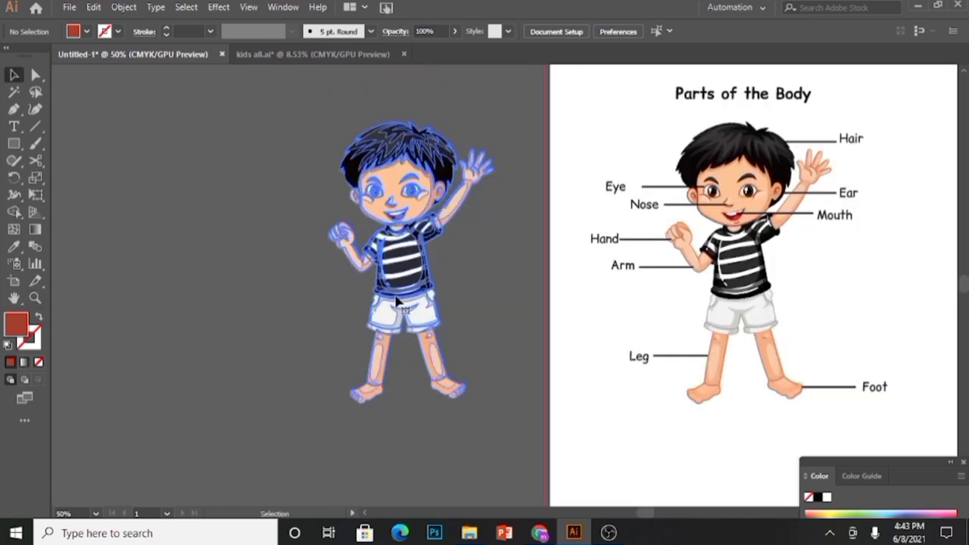
right_click(397, 297)
click(439, 186)
click(492, 383)
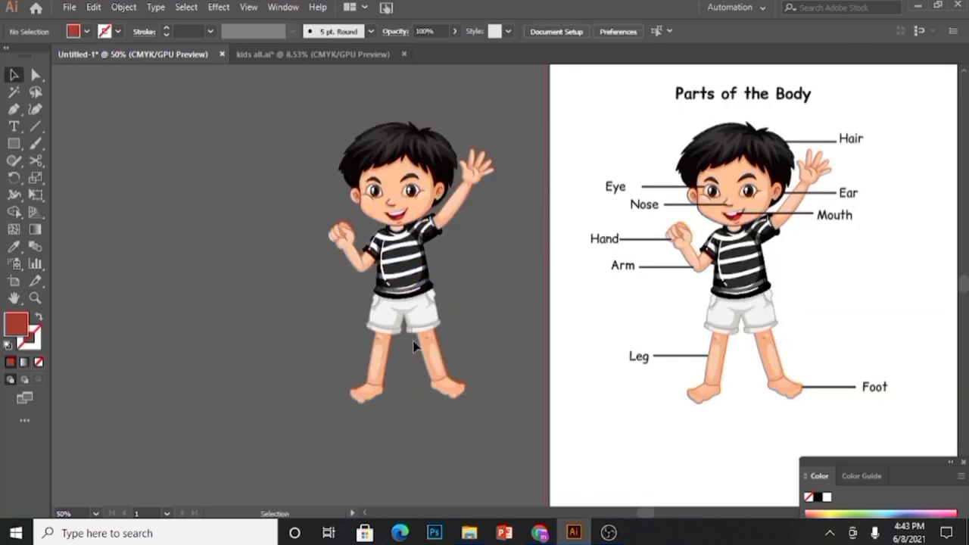
Inspect the boy's leg, shirt stripe, head and hair to find the grouped pieces.
click(431, 352)
click(409, 268)
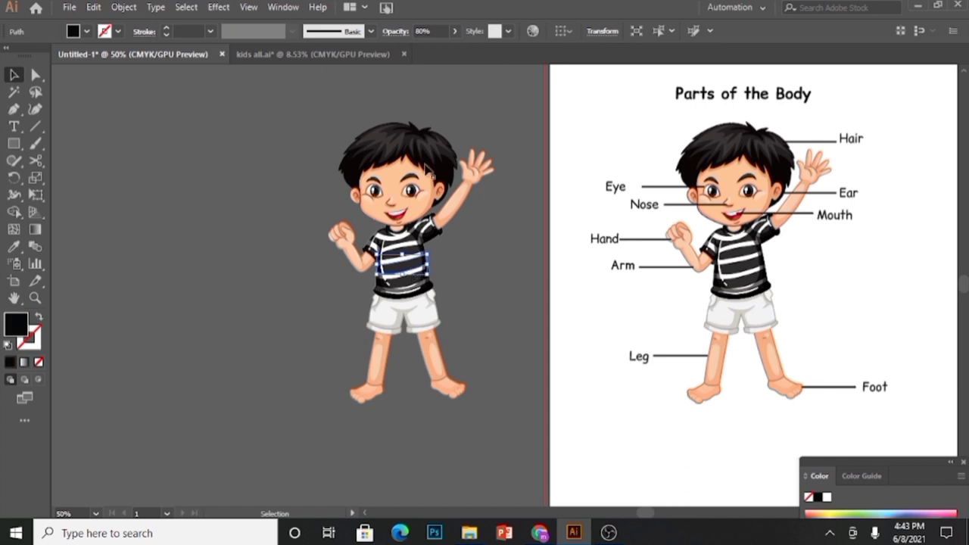
click(428, 173)
right_click(420, 159)
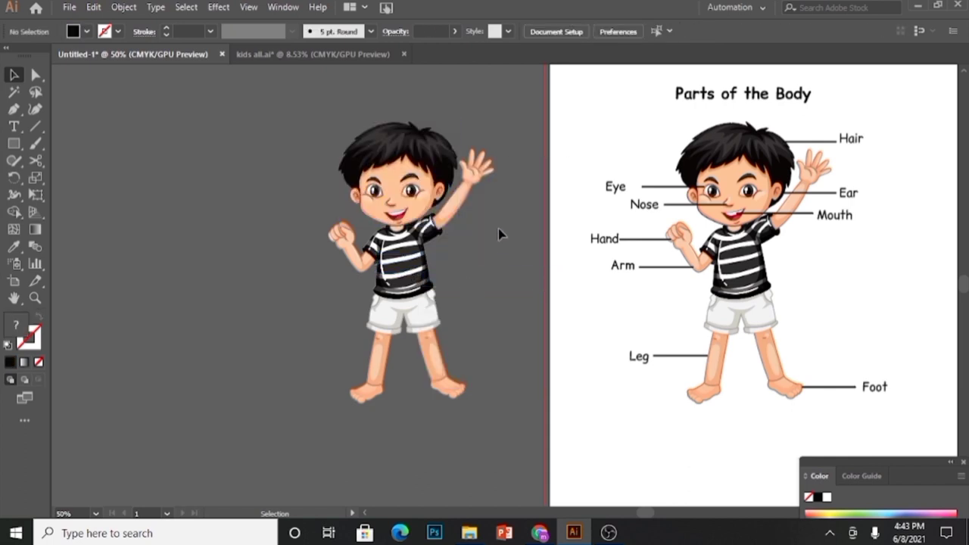
click(372, 136)
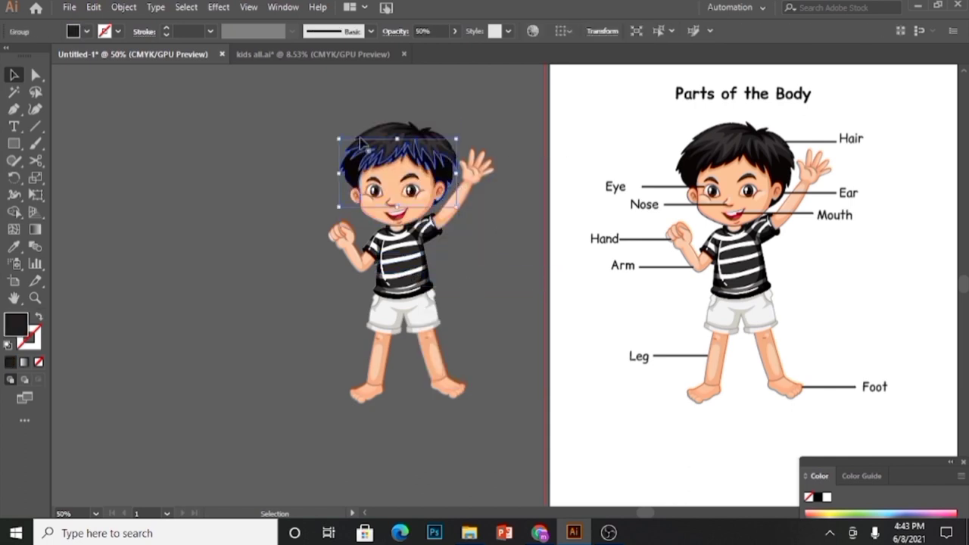
click(360, 143)
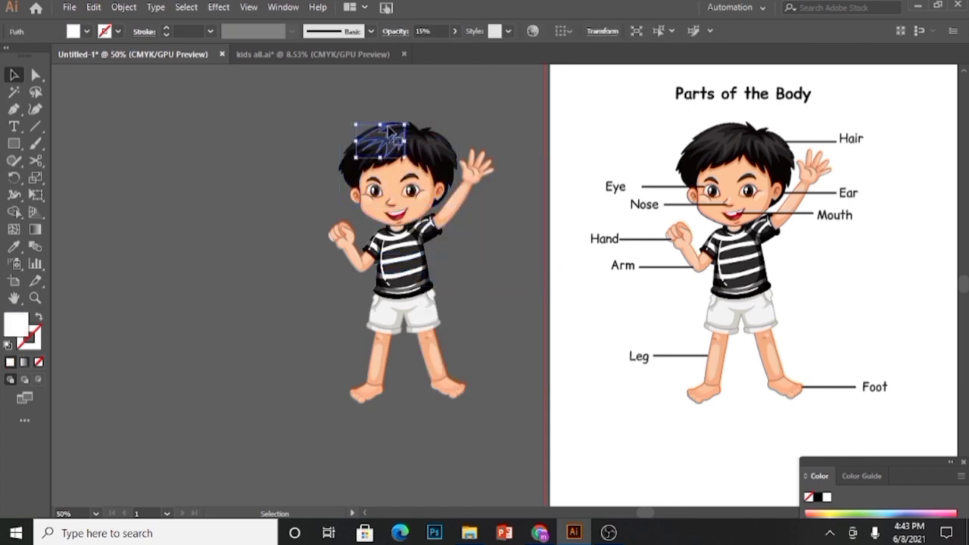
shift+click(453, 155)
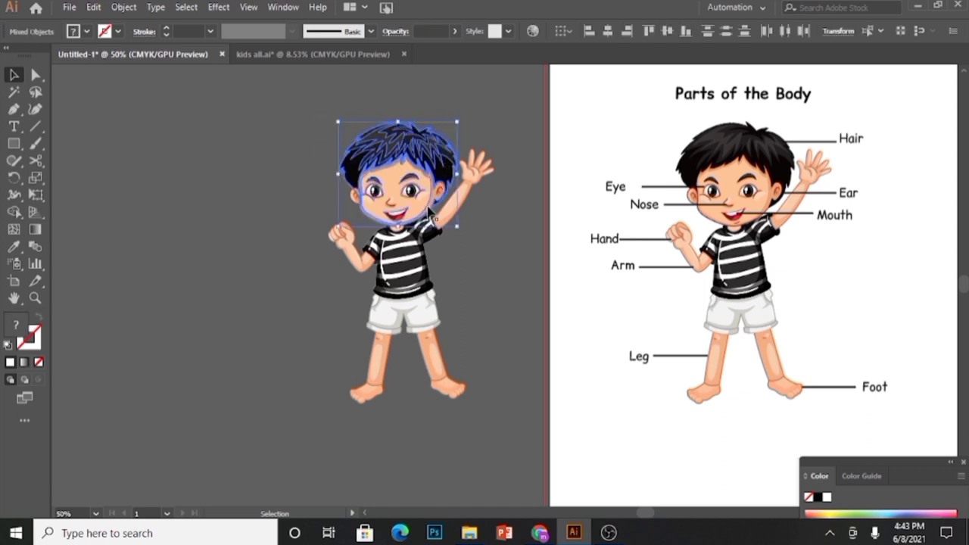
click(302, 199)
Ungroup the boy's head and send the face behind the hair.
click(365, 217)
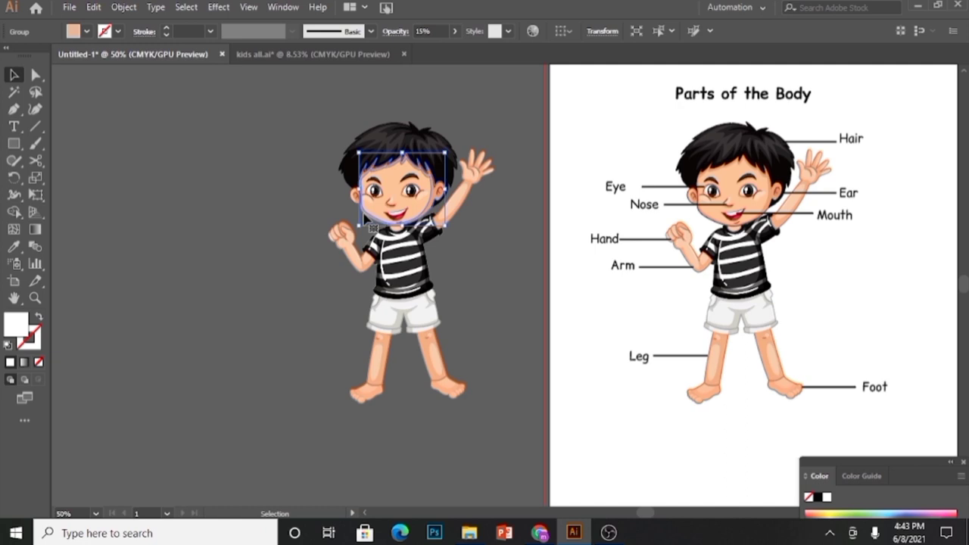
shift+click(363, 205)
shift+click(362, 202)
shift+click(362, 201)
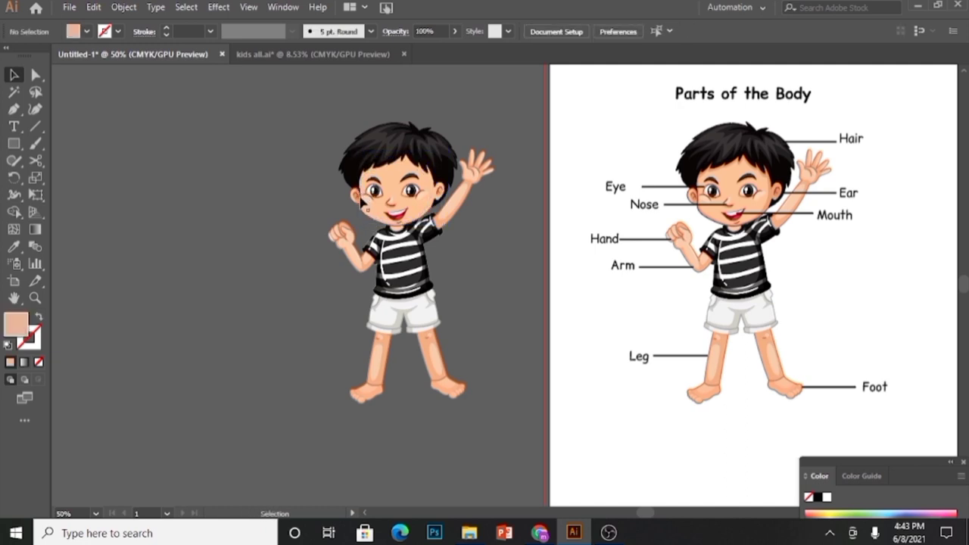
click(371, 221)
right_click(372, 220)
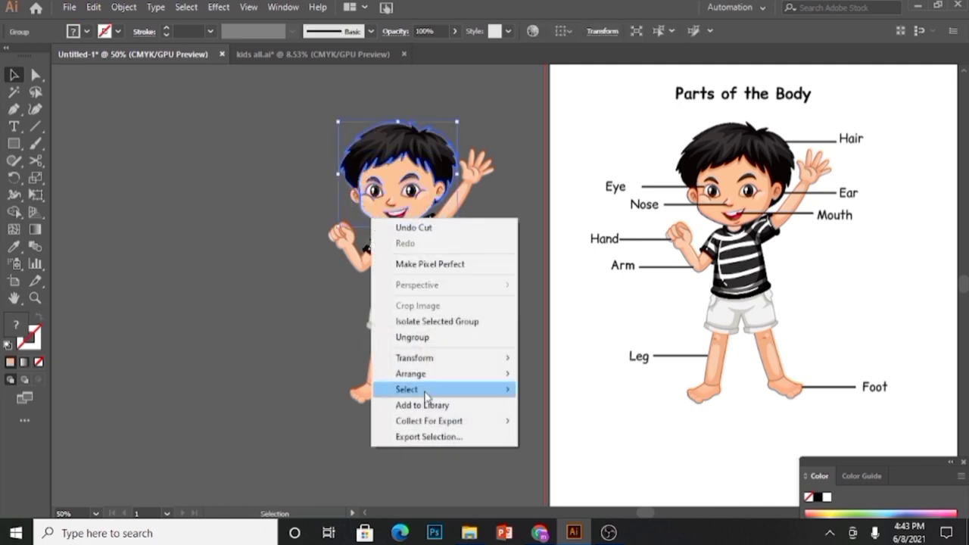
click(451, 338)
click(286, 177)
click(369, 221)
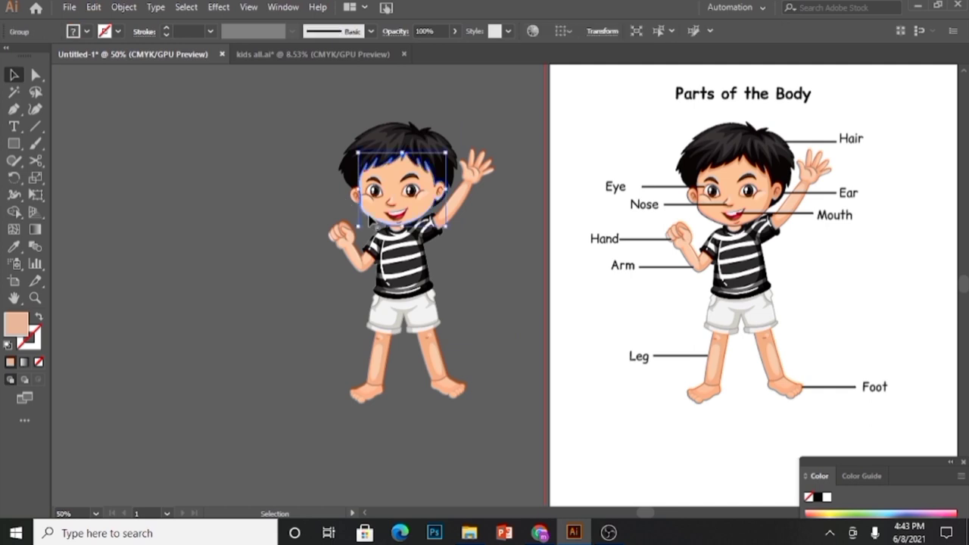
key(ctrl+shift+bracketleft)
click(303, 74)
Pull the hair, ear, mouth and left eye off the figure to the left side.
click(453, 165)
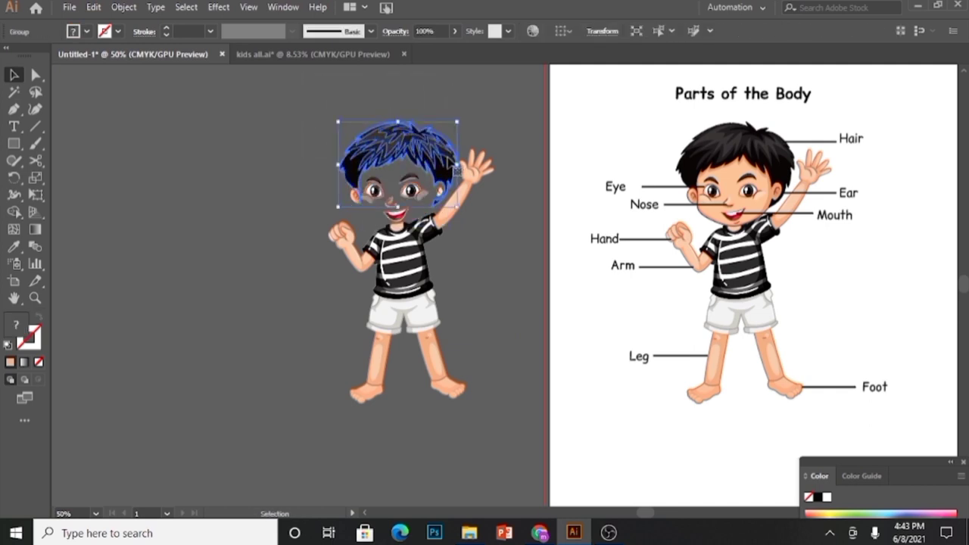
drag(453, 165, 180, 164)
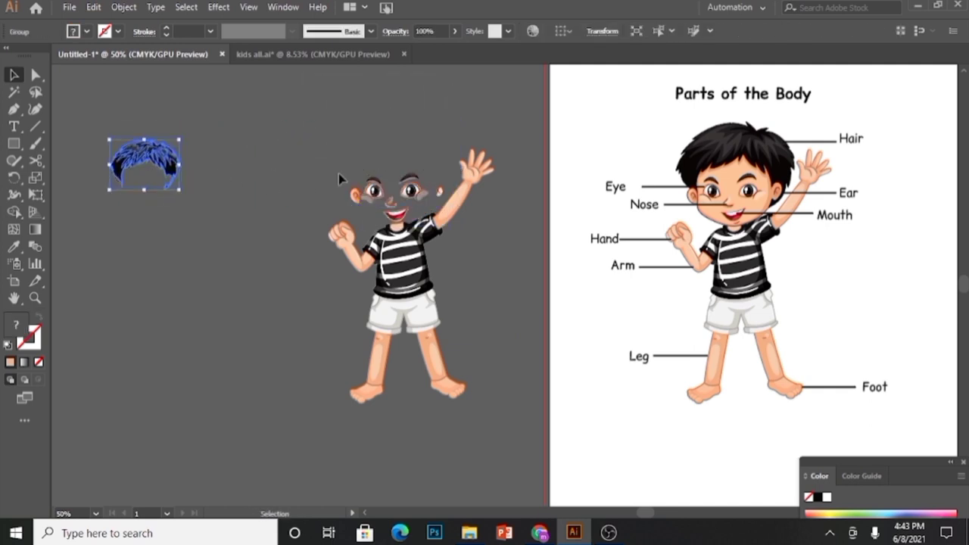
drag(356, 194, 145, 209)
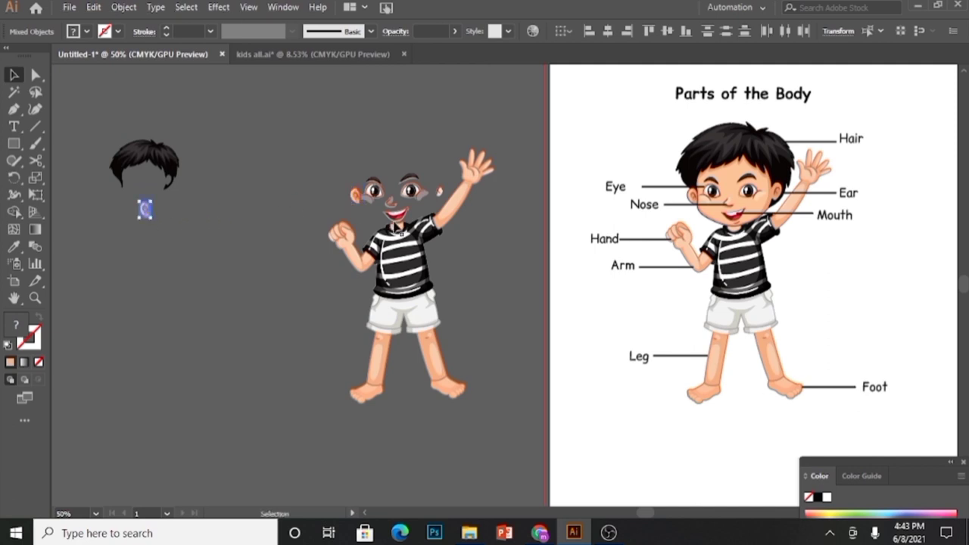
click(394, 215)
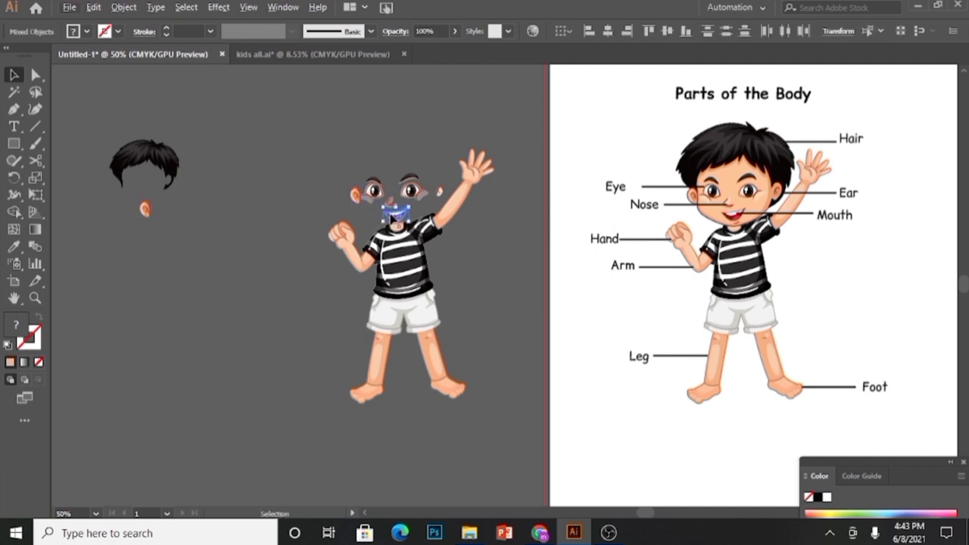
drag(392, 218, 139, 248)
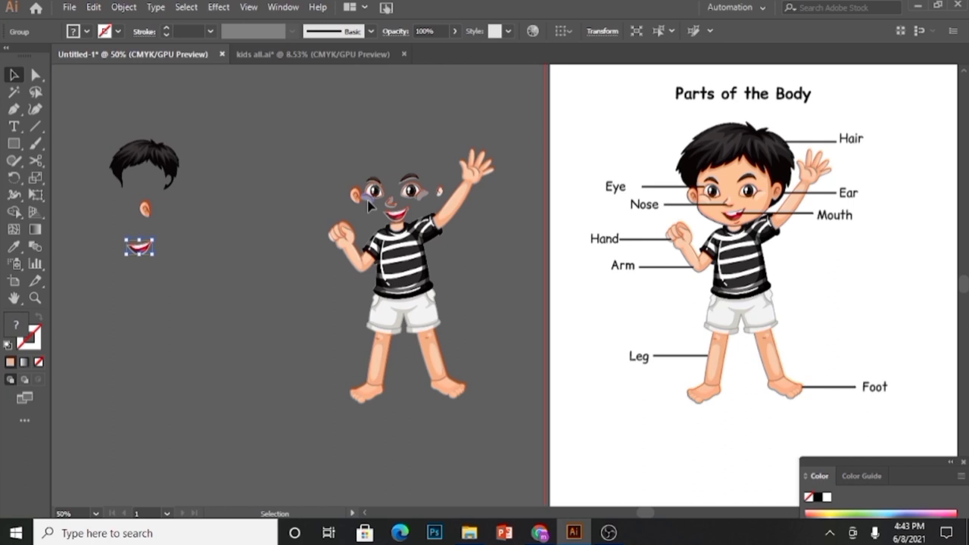
click(324, 184)
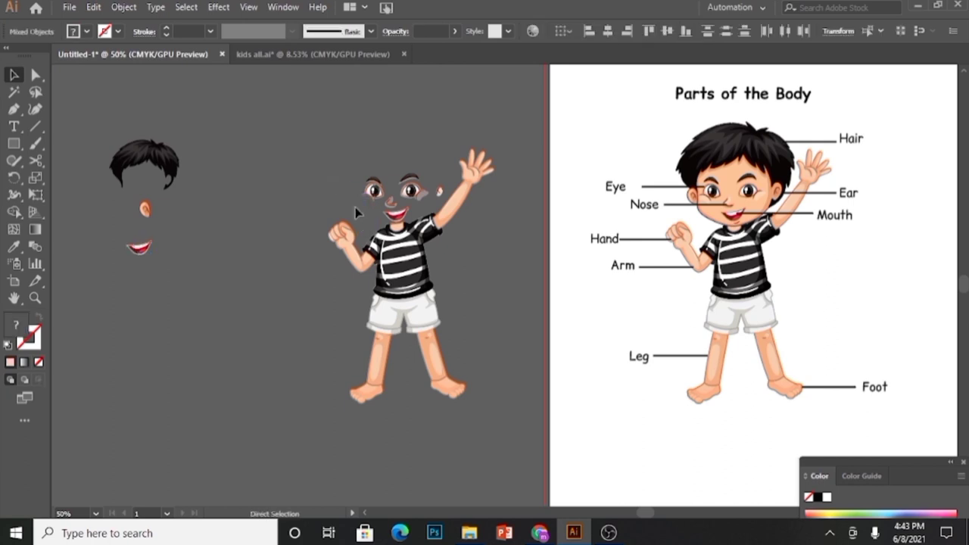
click(376, 194)
drag(378, 198, 131, 327)
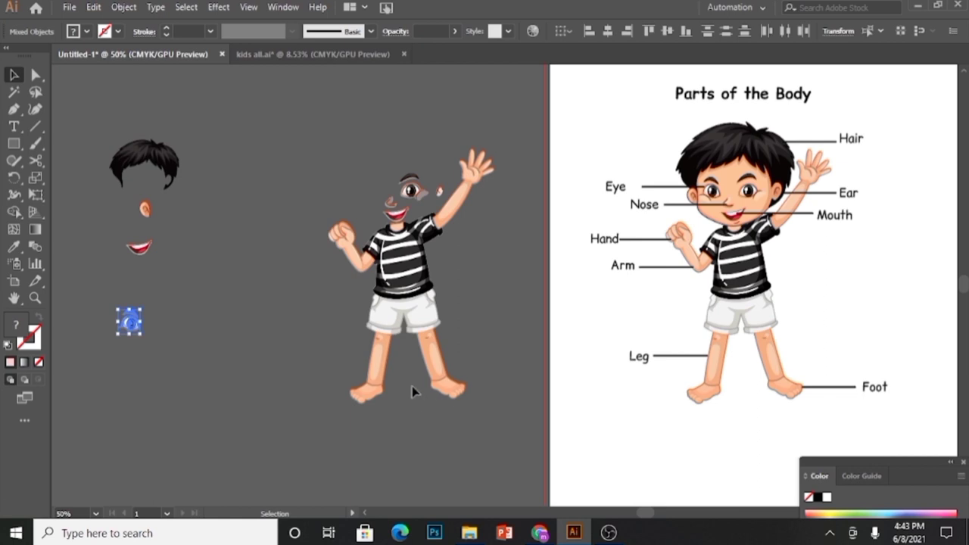
Detach the right foot and nose, check the nose up close, then fit the artboard.
click(451, 392)
drag(448, 390, 164, 388)
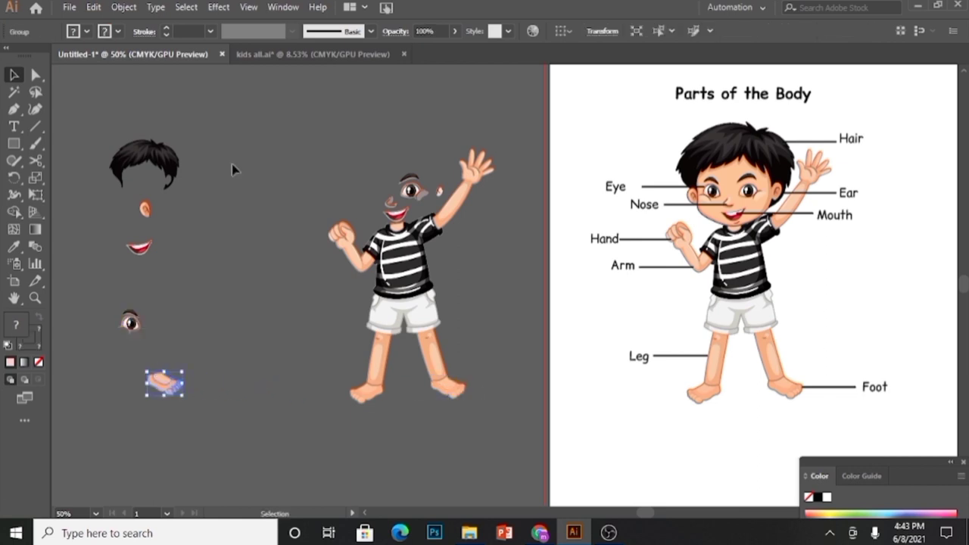
drag(390, 205, 156, 285)
key(z)
click(184, 310)
click(485, 283)
key(v)
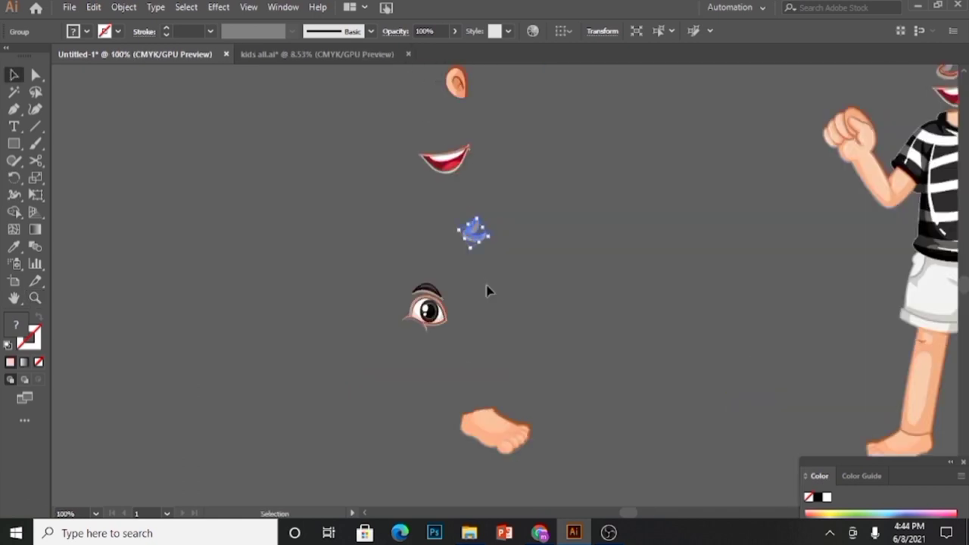
click(558, 287)
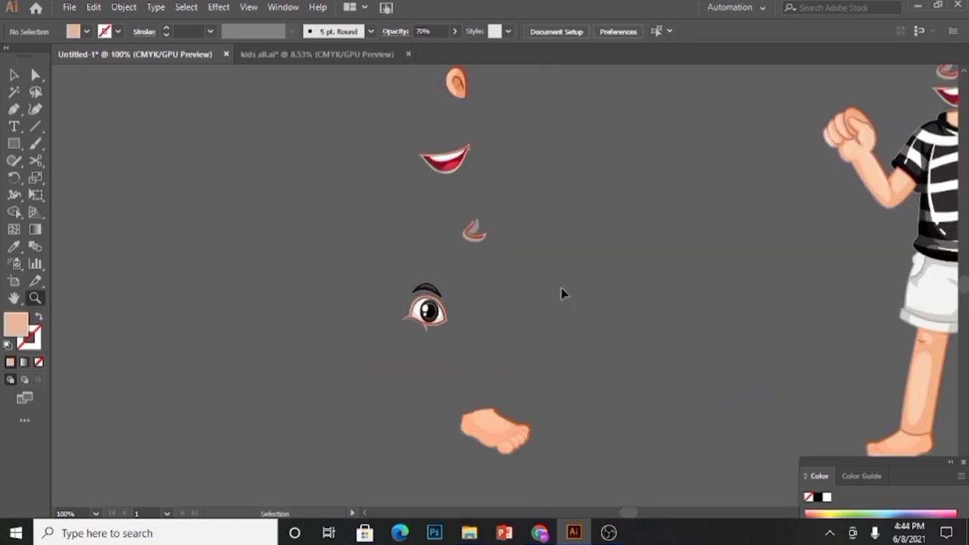
key(ctrl+0)
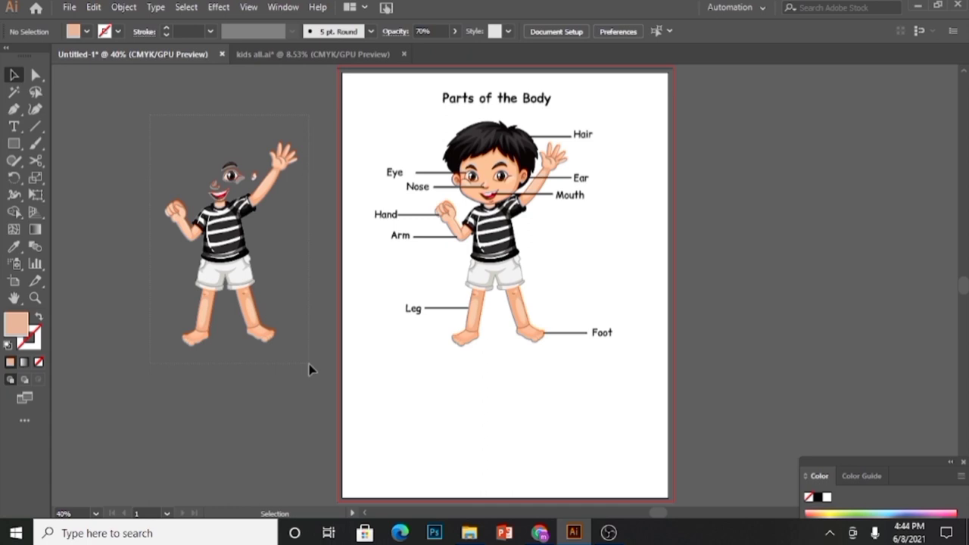
Delete the stripped boy figure and move the loose face pieces onto the lower artboard.
drag(310, 369, 309, 376)
key(Delete)
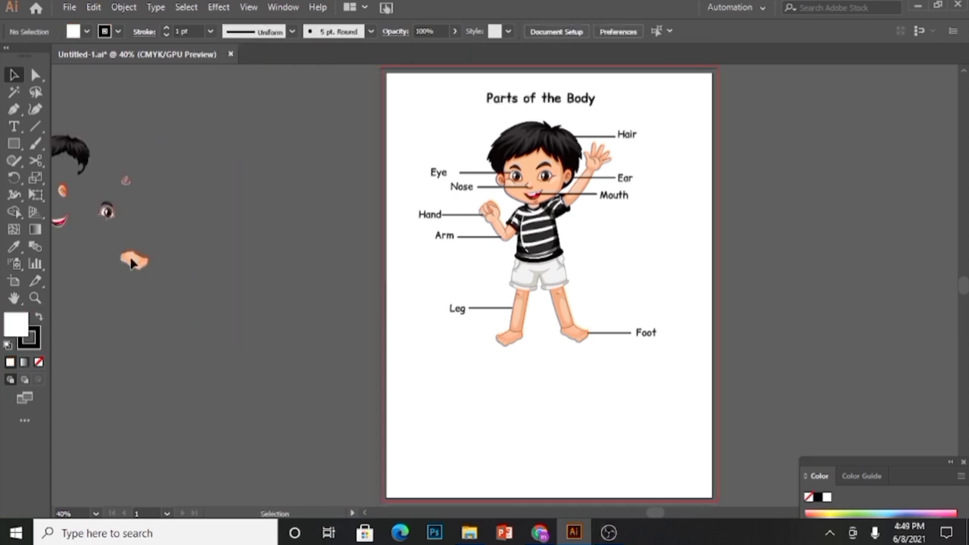
click(108, 219)
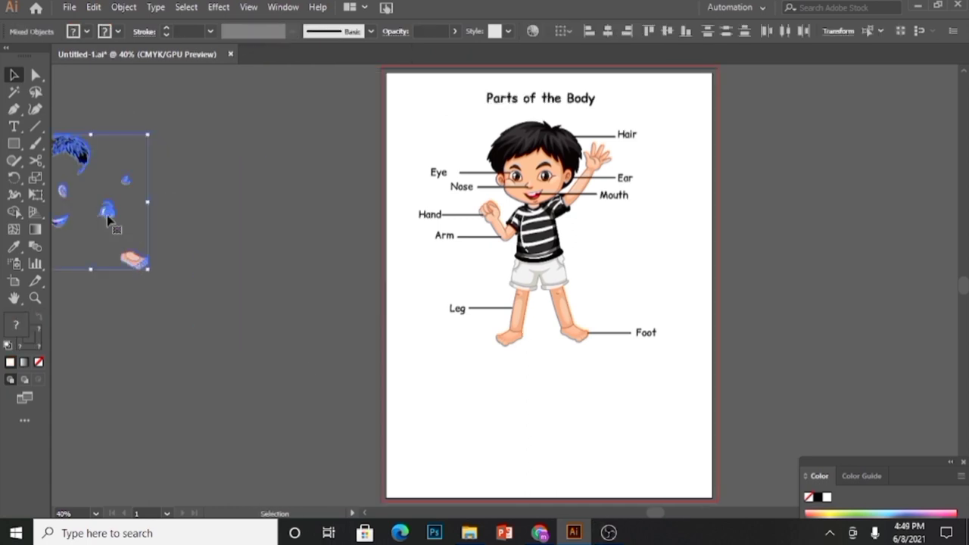
drag(108, 220, 501, 457)
click(613, 445)
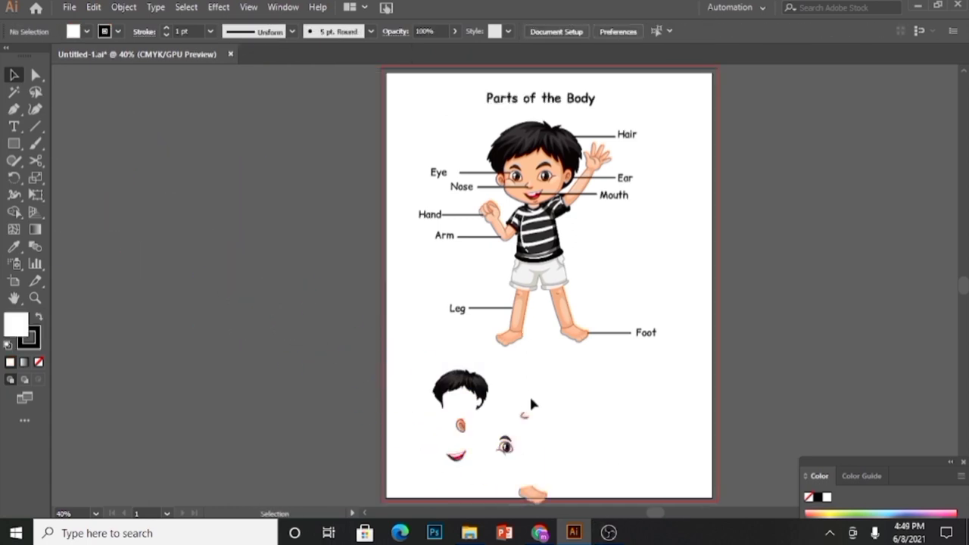
Arrange the hair, mouth, ear, nose and eye pieces into two rough rows.
click(462, 395)
drag(462, 395, 432, 406)
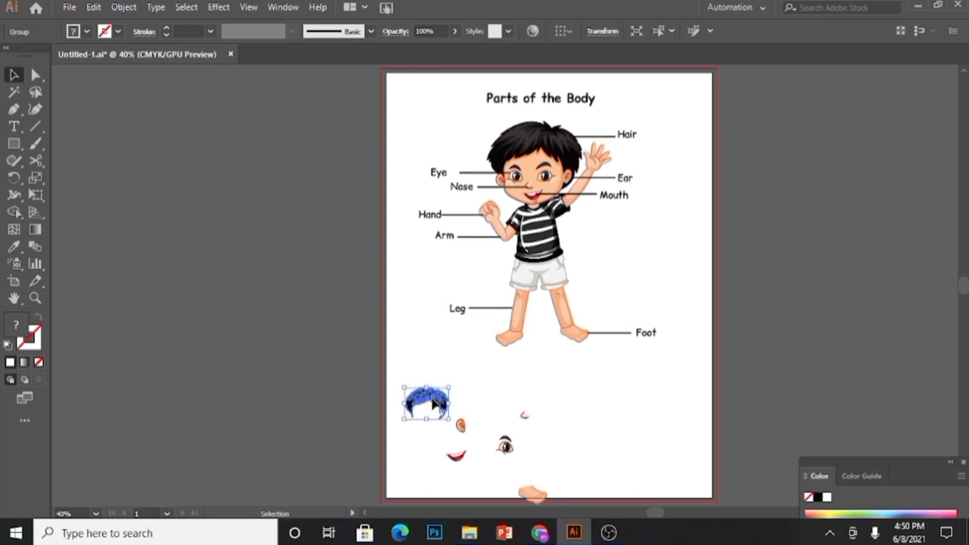
click(455, 453)
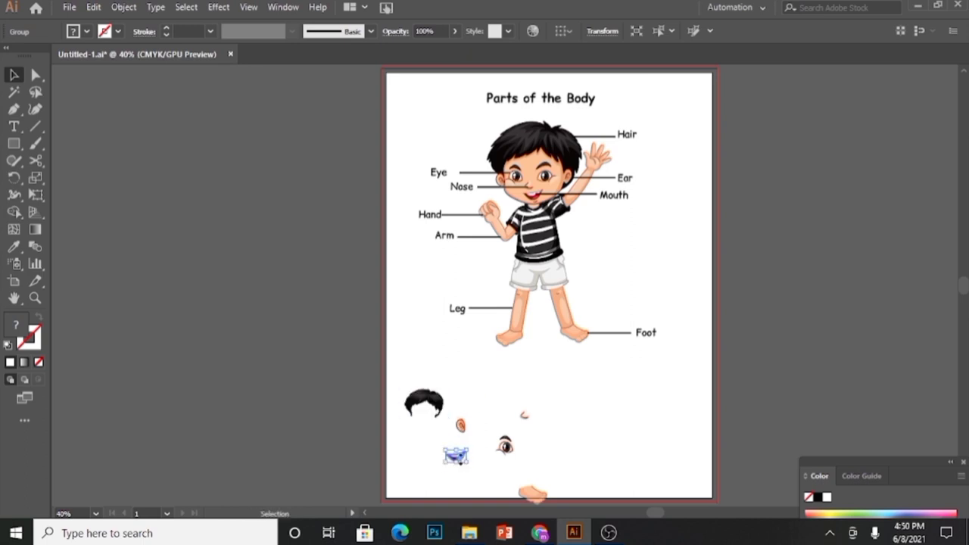
drag(459, 459, 426, 463)
click(473, 436)
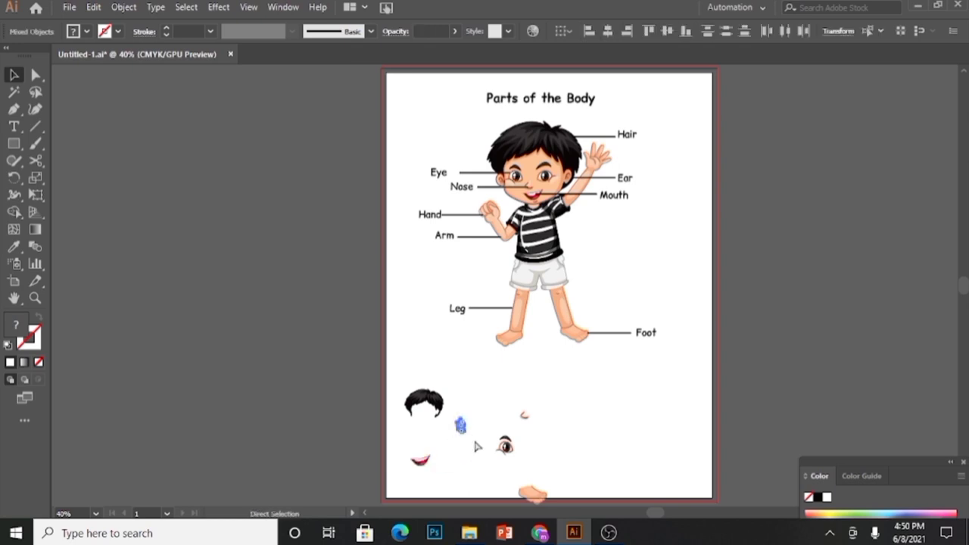
drag(461, 425, 617, 414)
click(538, 423)
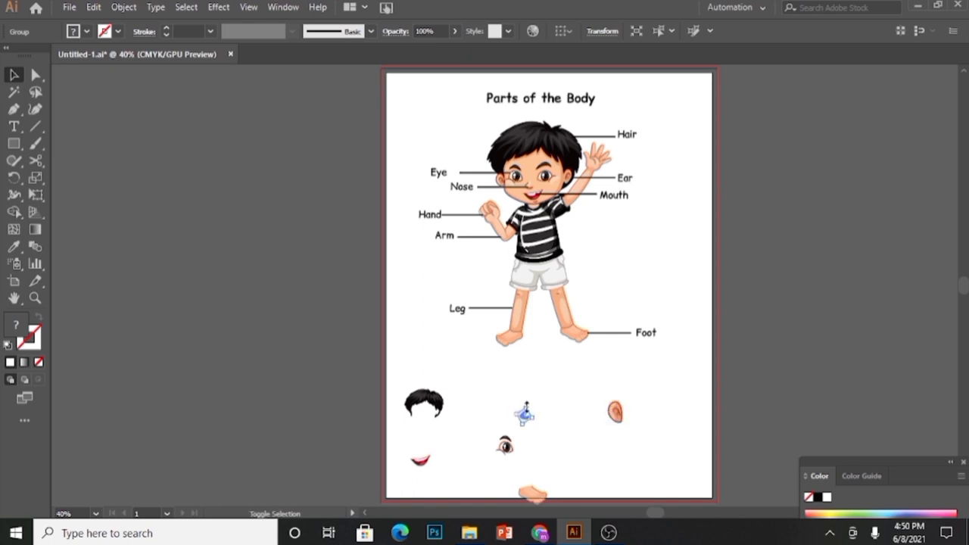
drag(529, 419, 513, 416)
click(508, 448)
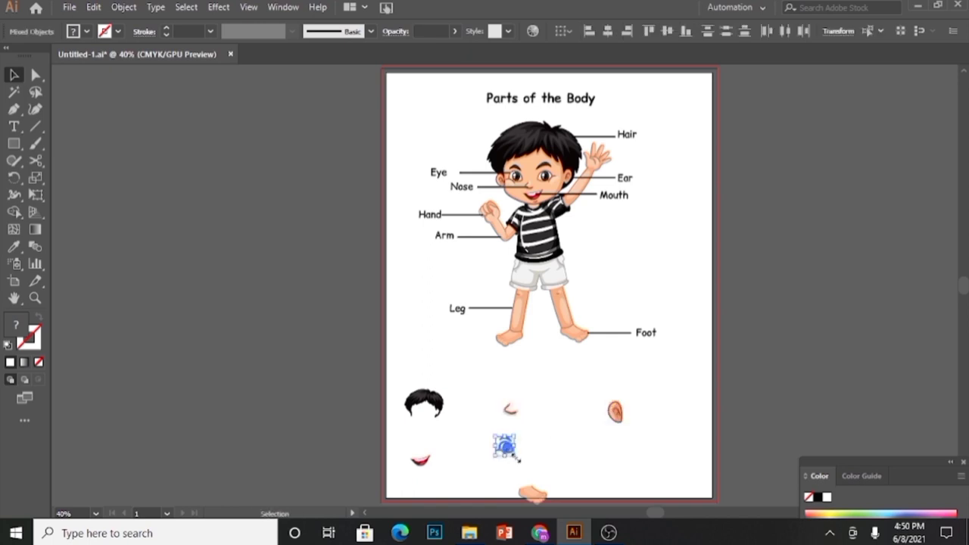
drag(505, 452, 622, 416)
Center-align and evenly space hair, nose and ear, then evenly space mouth, eye and foot.
scroll(506, 493, down, 2)
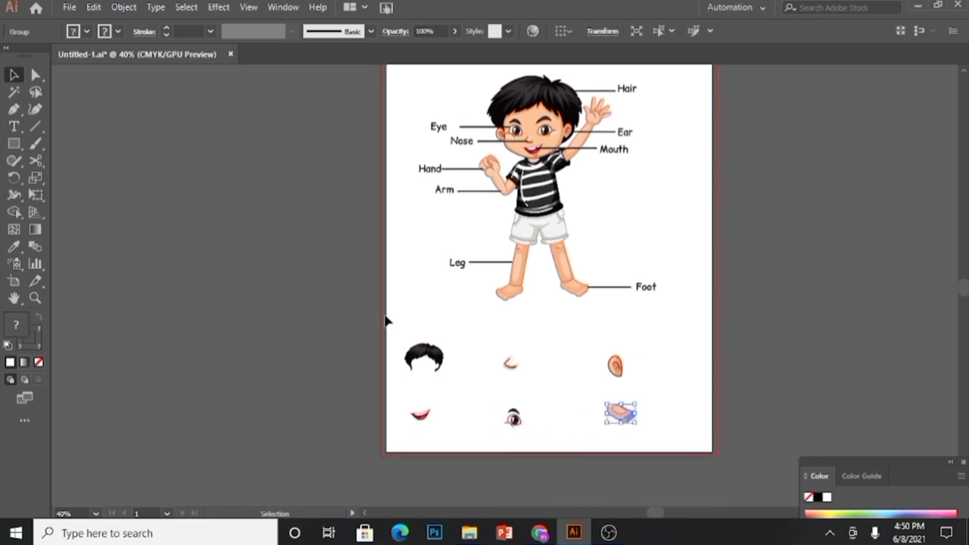
drag(387, 329, 614, 383)
click(670, 31)
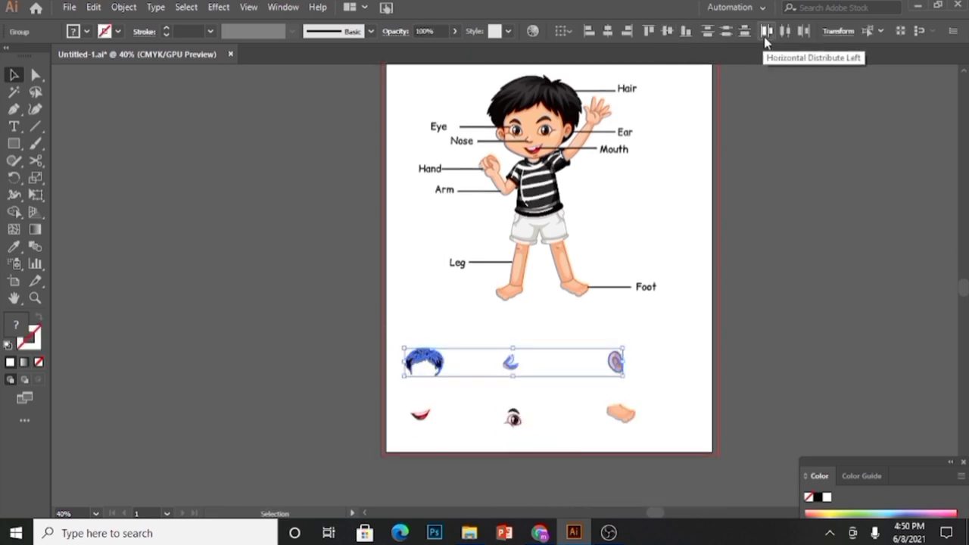
click(785, 31)
drag(388, 410, 643, 435)
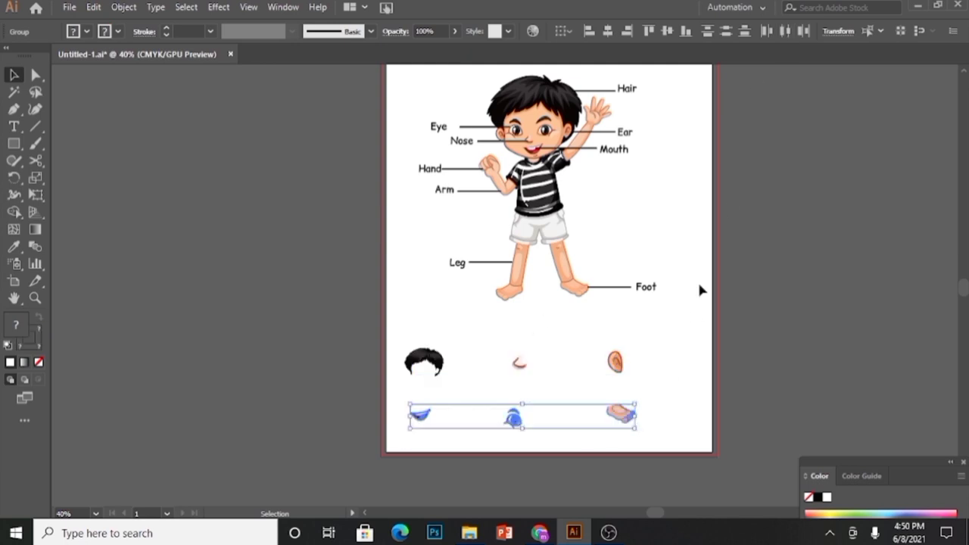
click(785, 31)
click(666, 33)
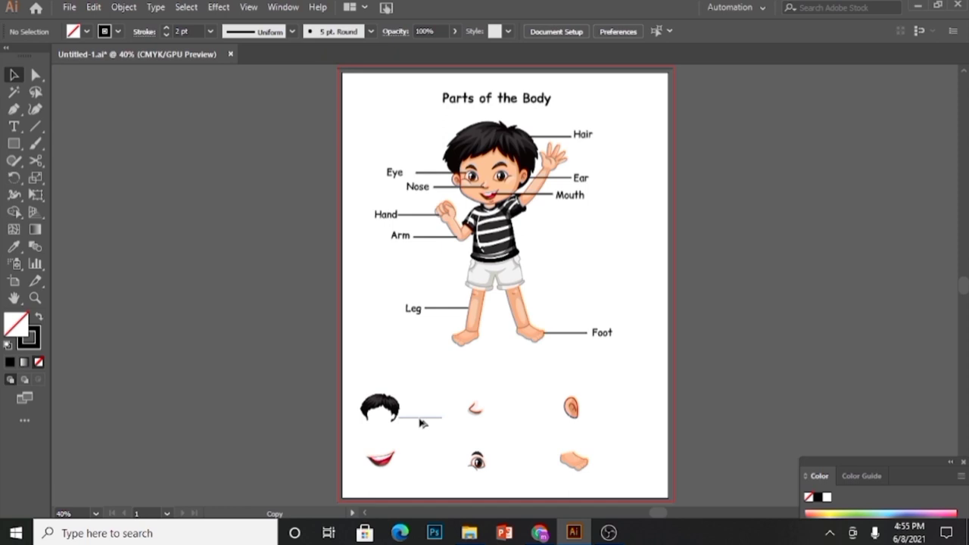
Copy bottom-aligned answer lines after all six parts and place a Leg label copy above the rows.
drag(424, 421, 543, 417)
click(464, 423)
key(ctrl+d)
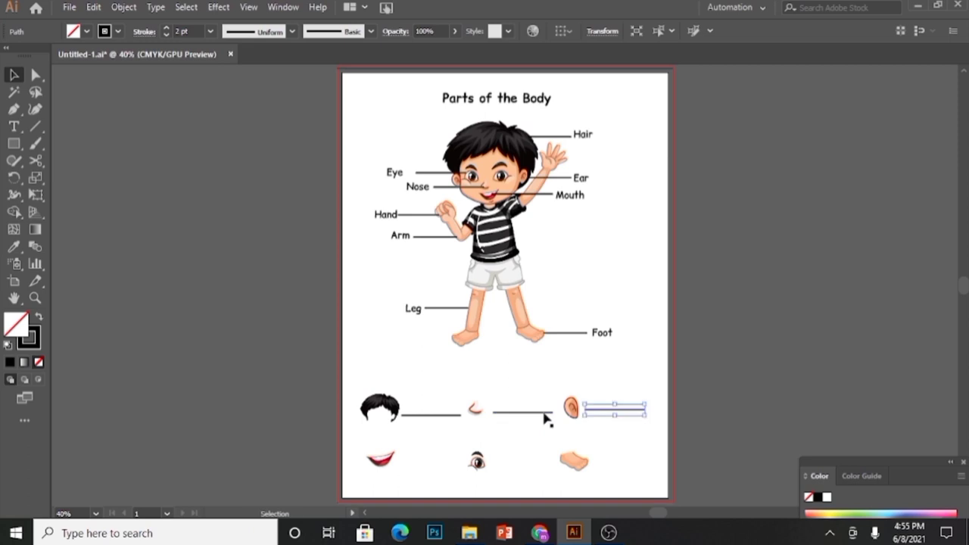
shift+click(439, 405)
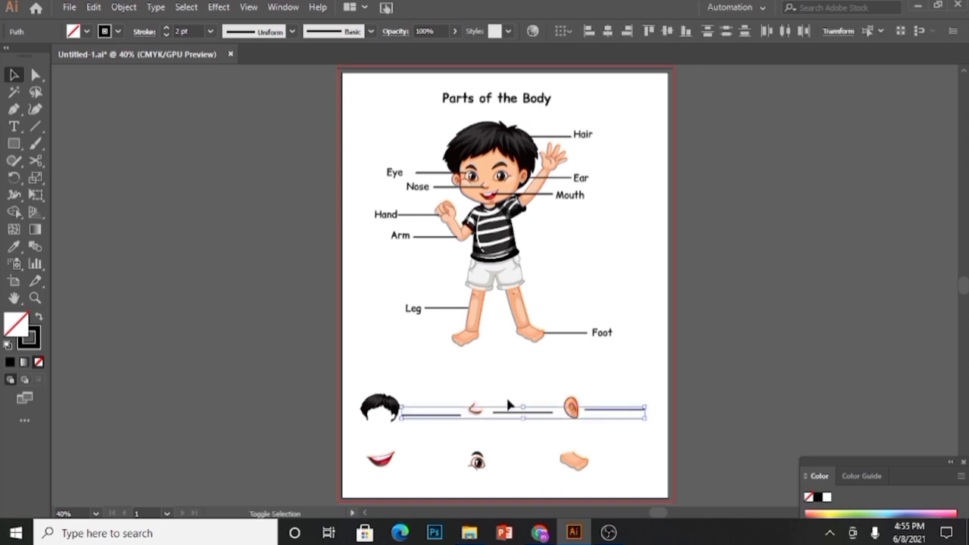
click(685, 31)
drag(506, 421, 507, 469)
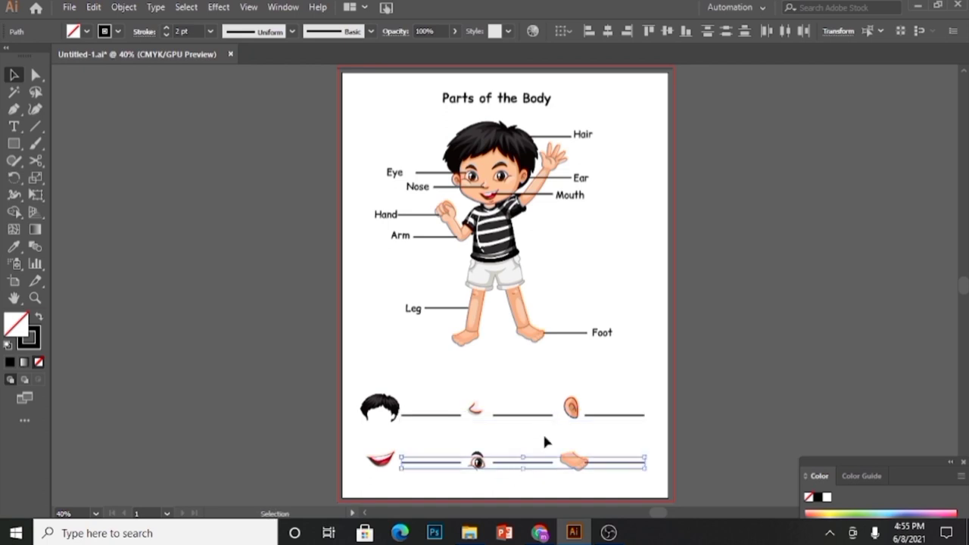
click(542, 431)
drag(413, 310, 378, 372)
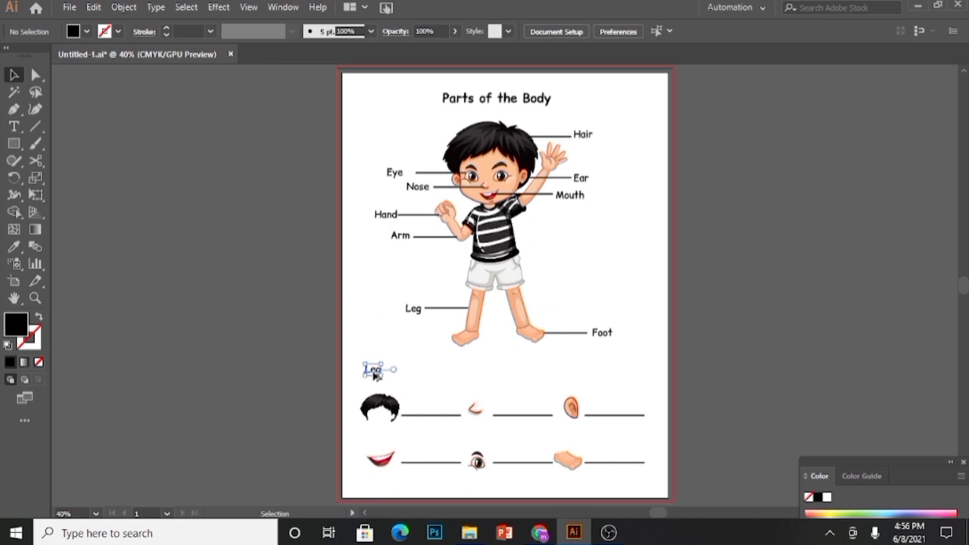
Replace the copied Leg label with 'Look at the body parts and write their name.'.
double_click(376, 370)
text(4)
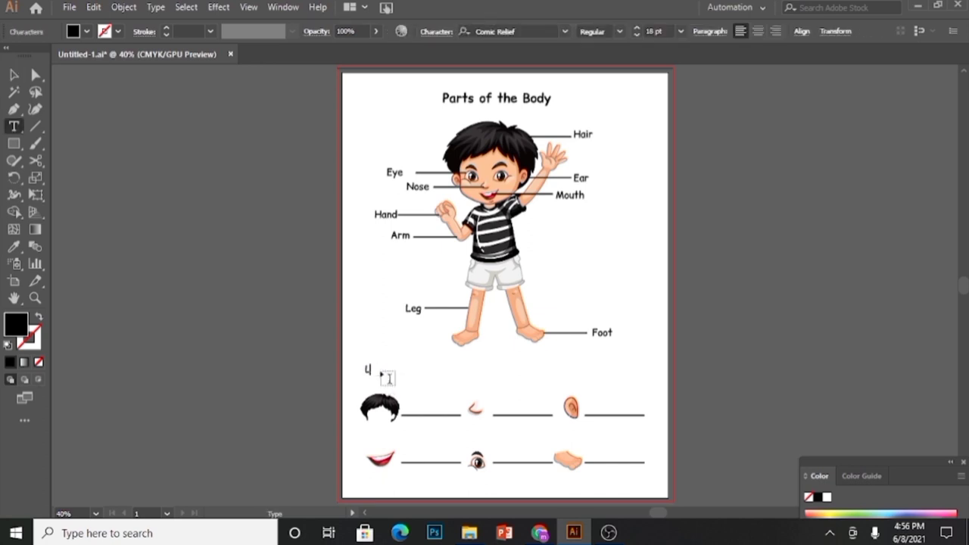
text(ook)
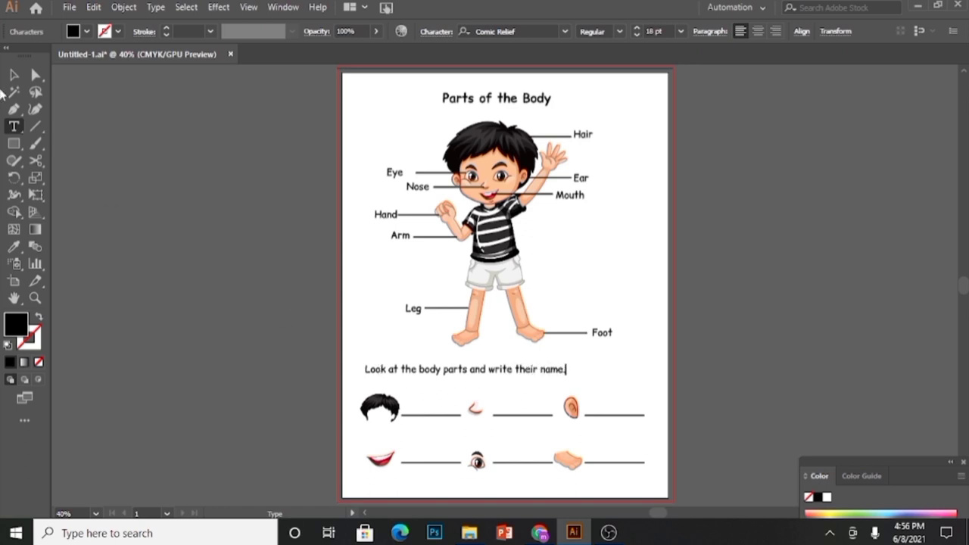
click(36, 74)
Bring up Save As for the worksheet and clear the default file name.
click(13, 74)
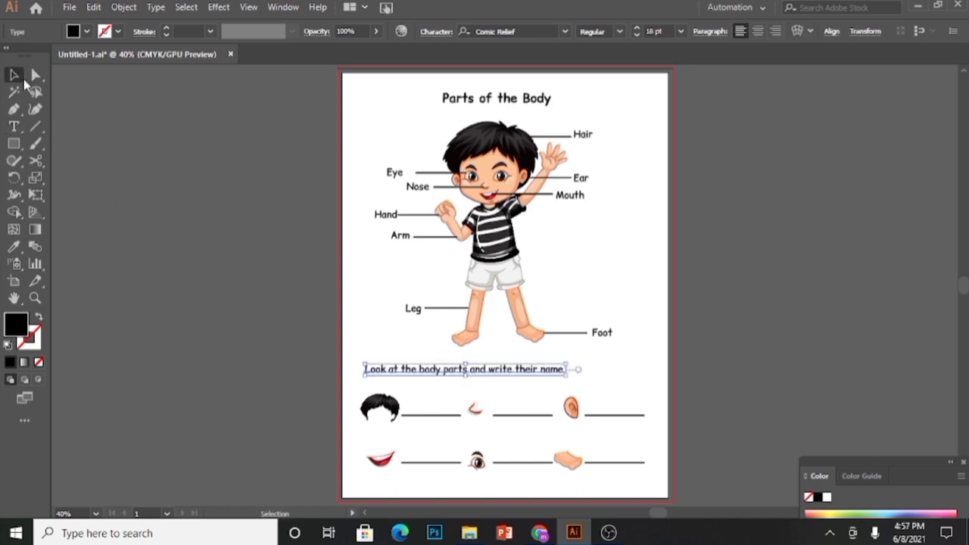
click(68, 9)
click(115, 141)
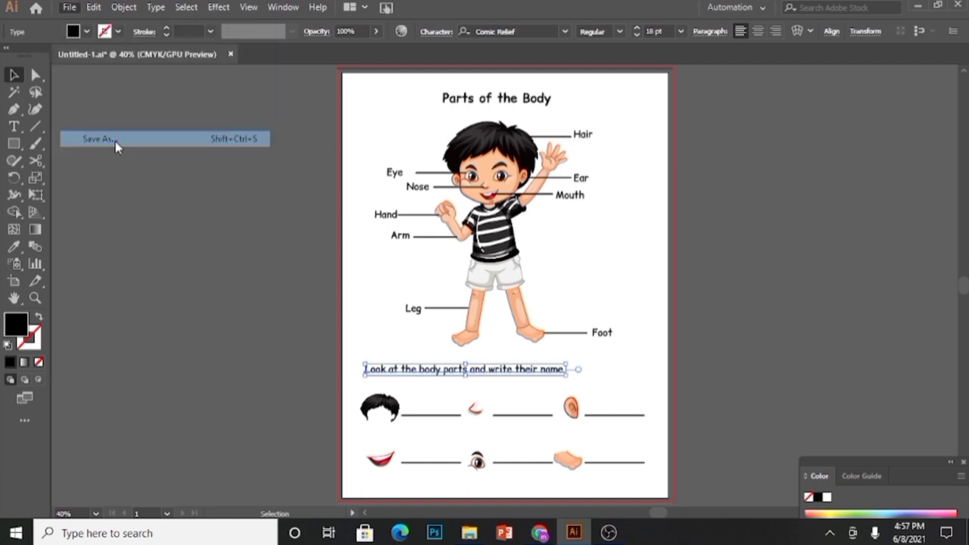
key(BackSpace)
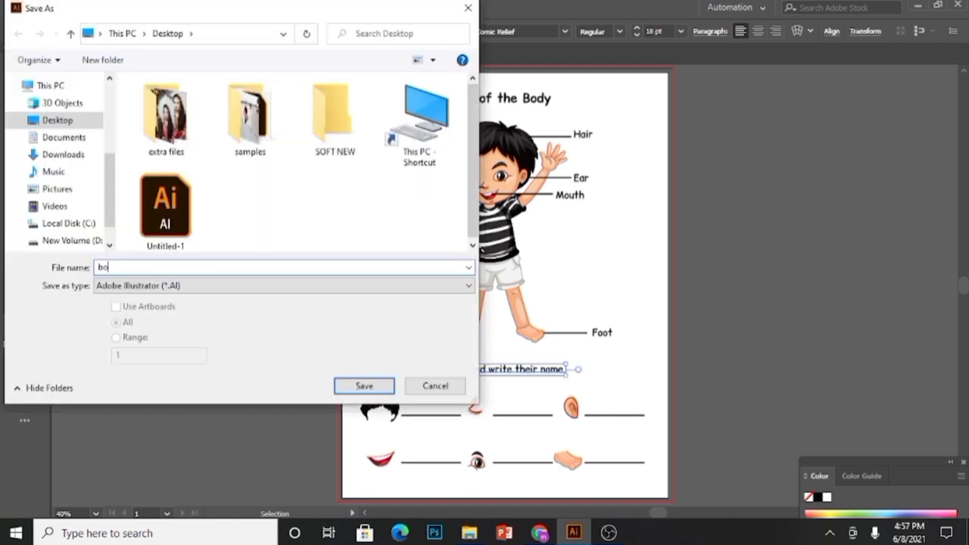